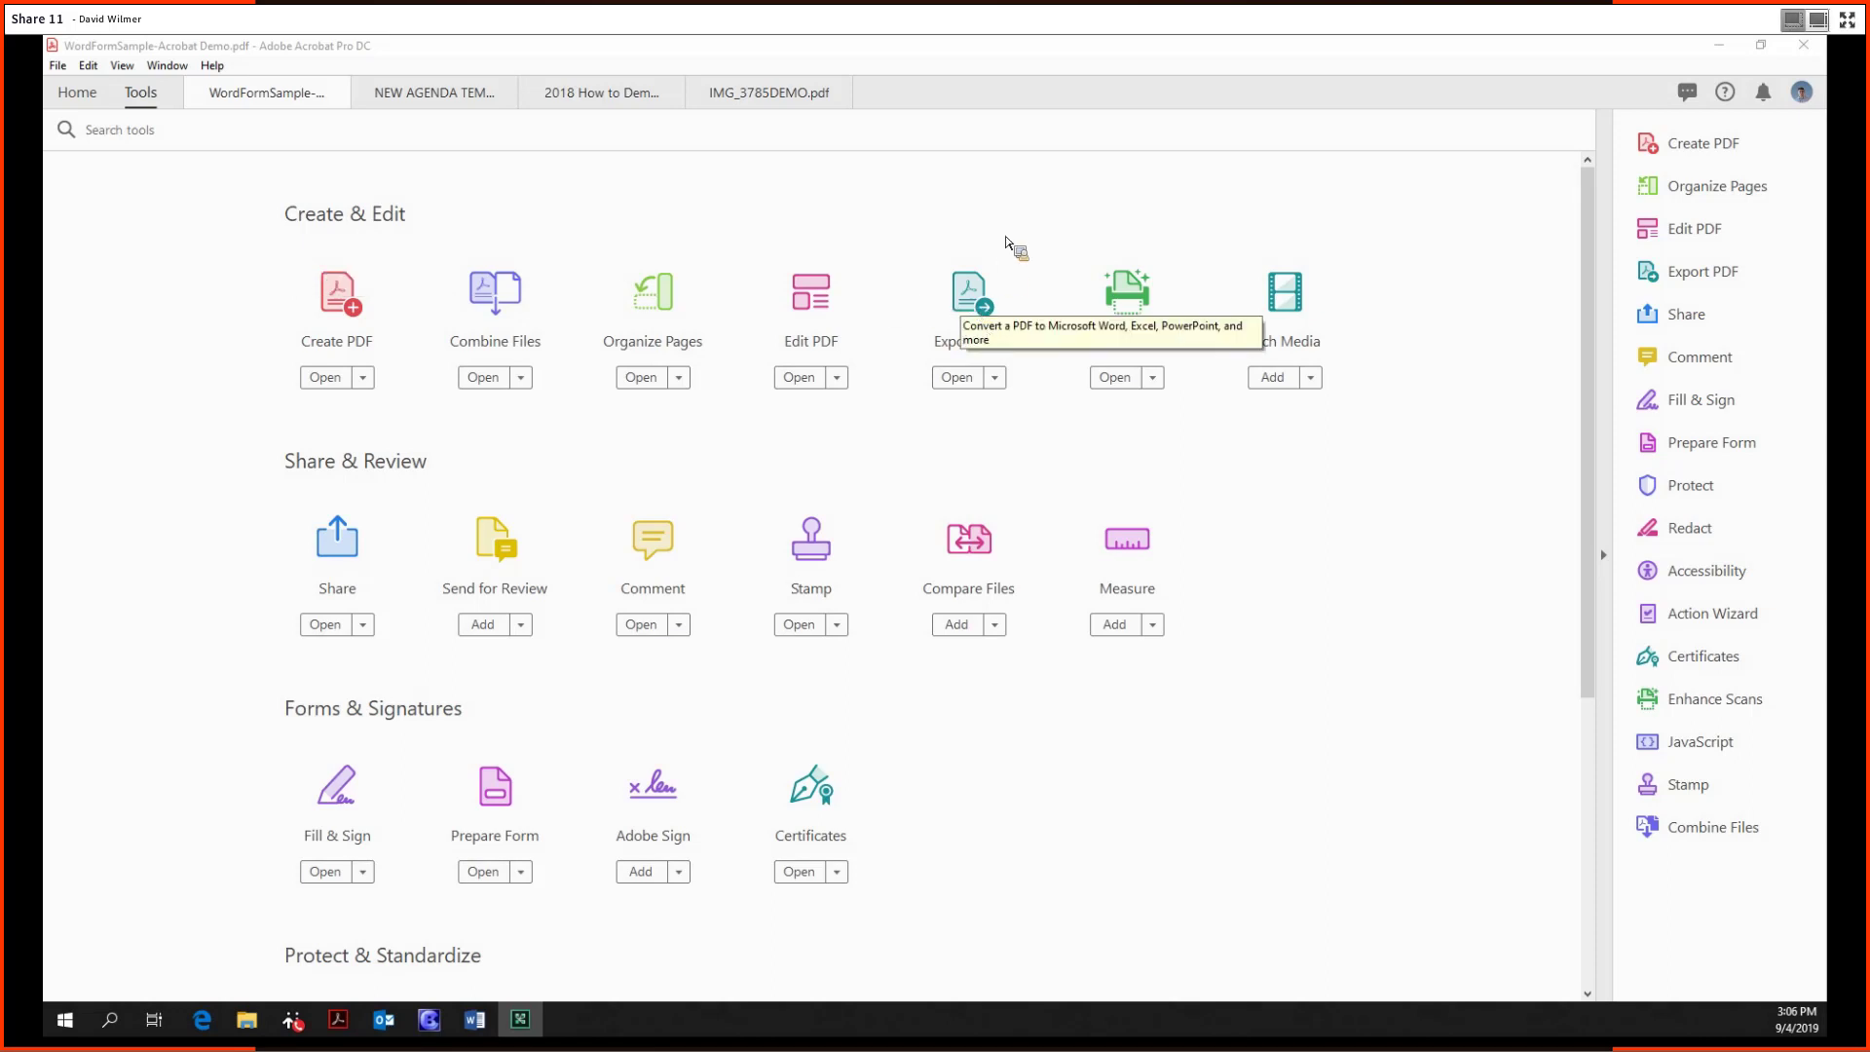
Select the form text down to 'Thank you', then return to the full tools list.
left_click(997, 286)
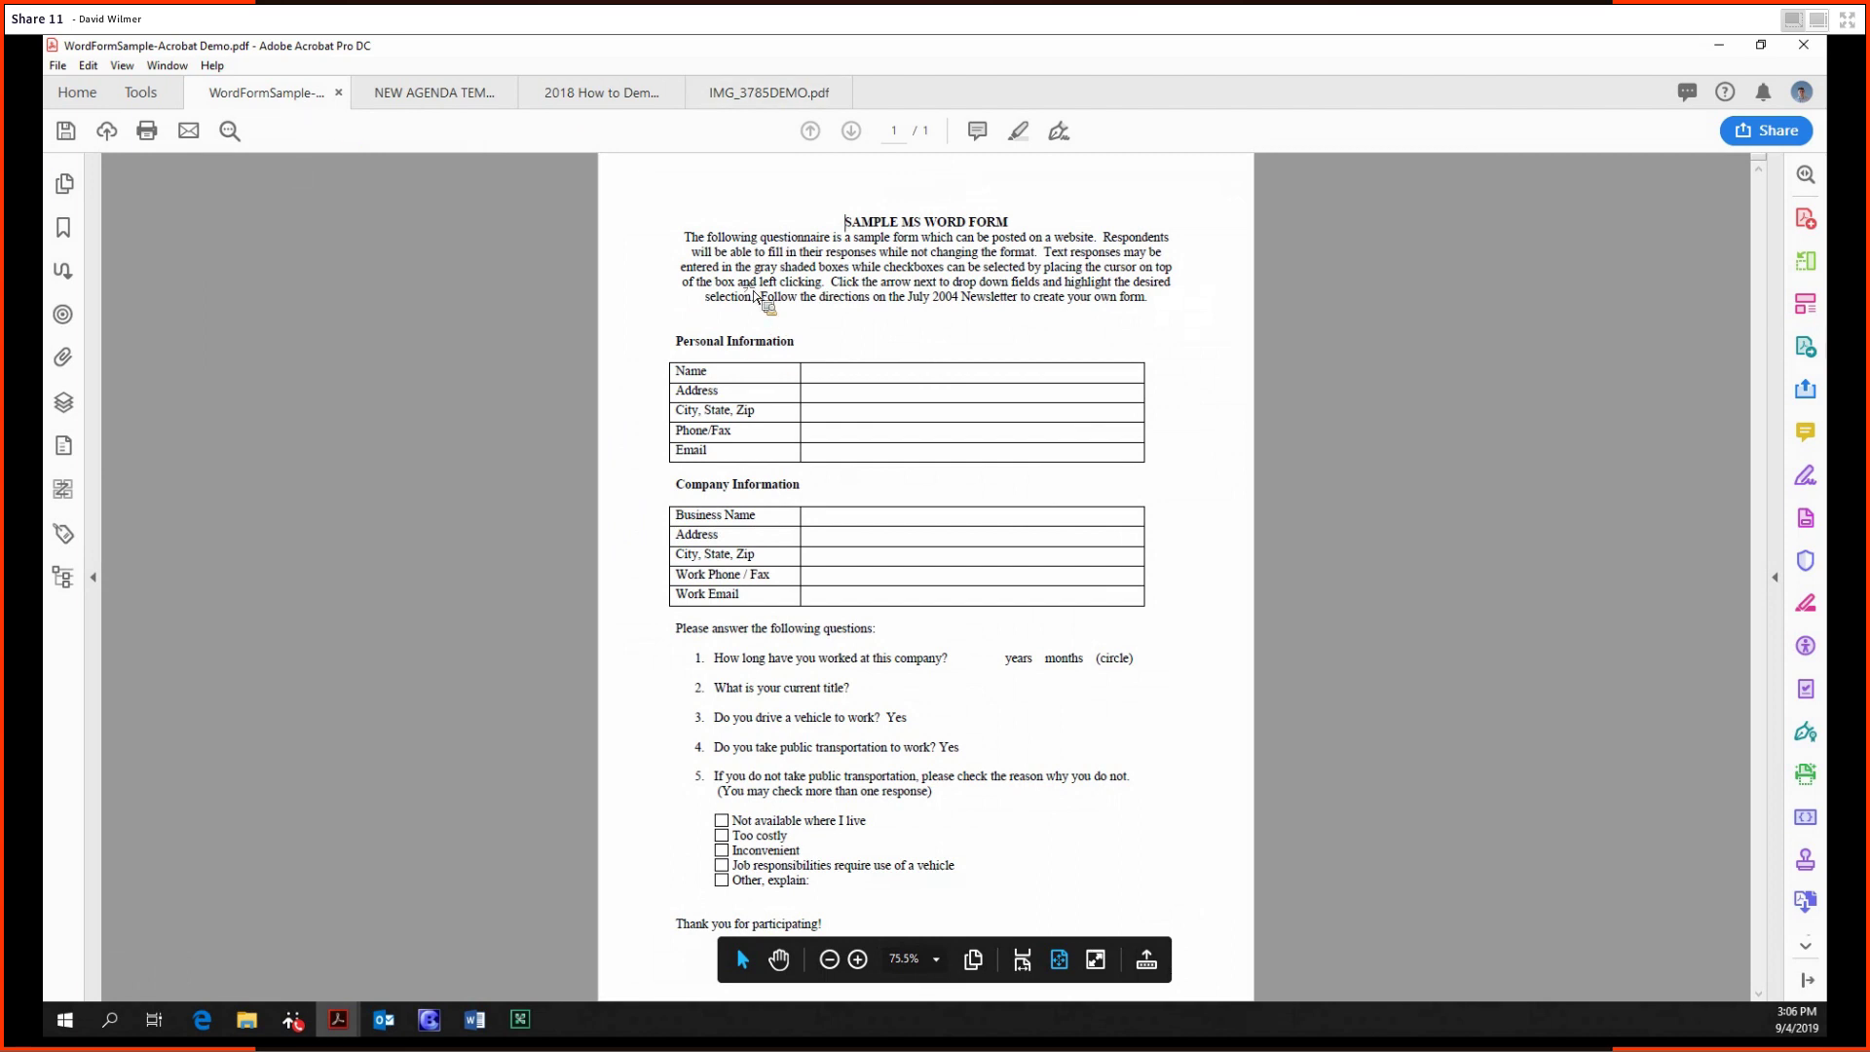
left_click_drag(682, 237, 1105, 895)
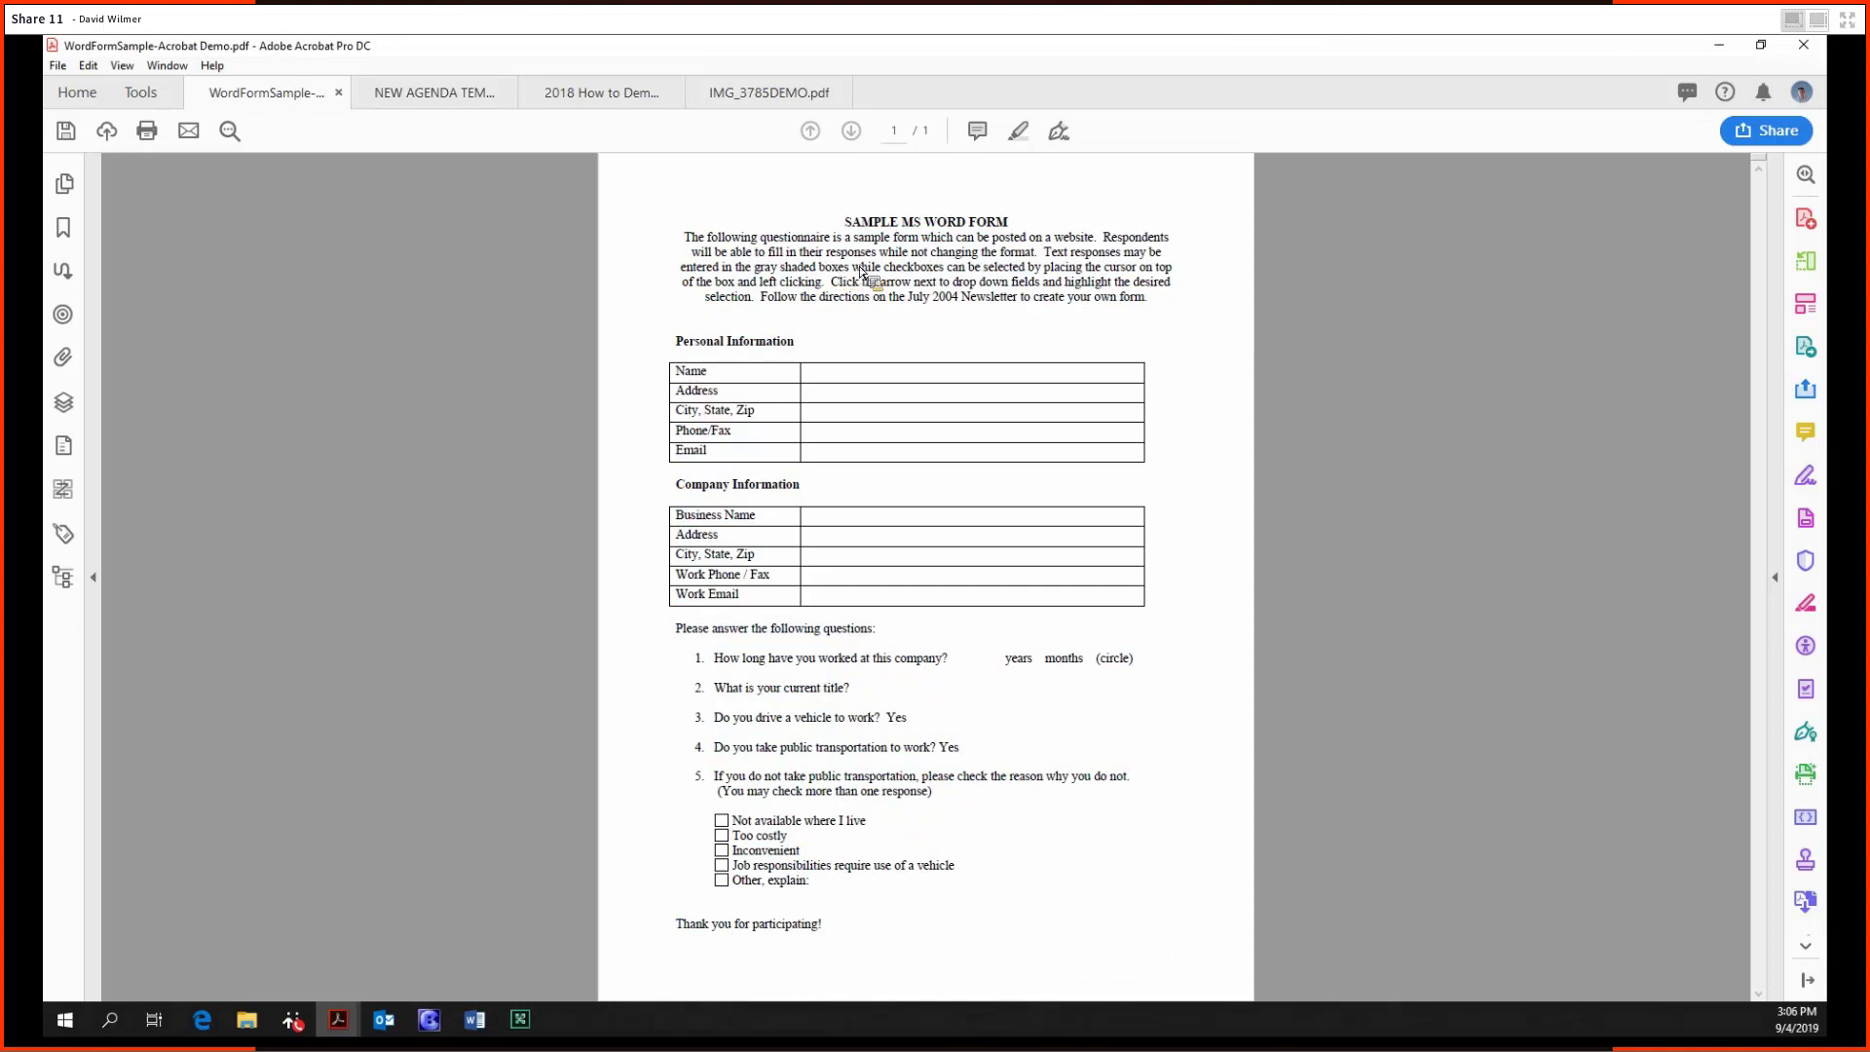
left_click(137, 95)
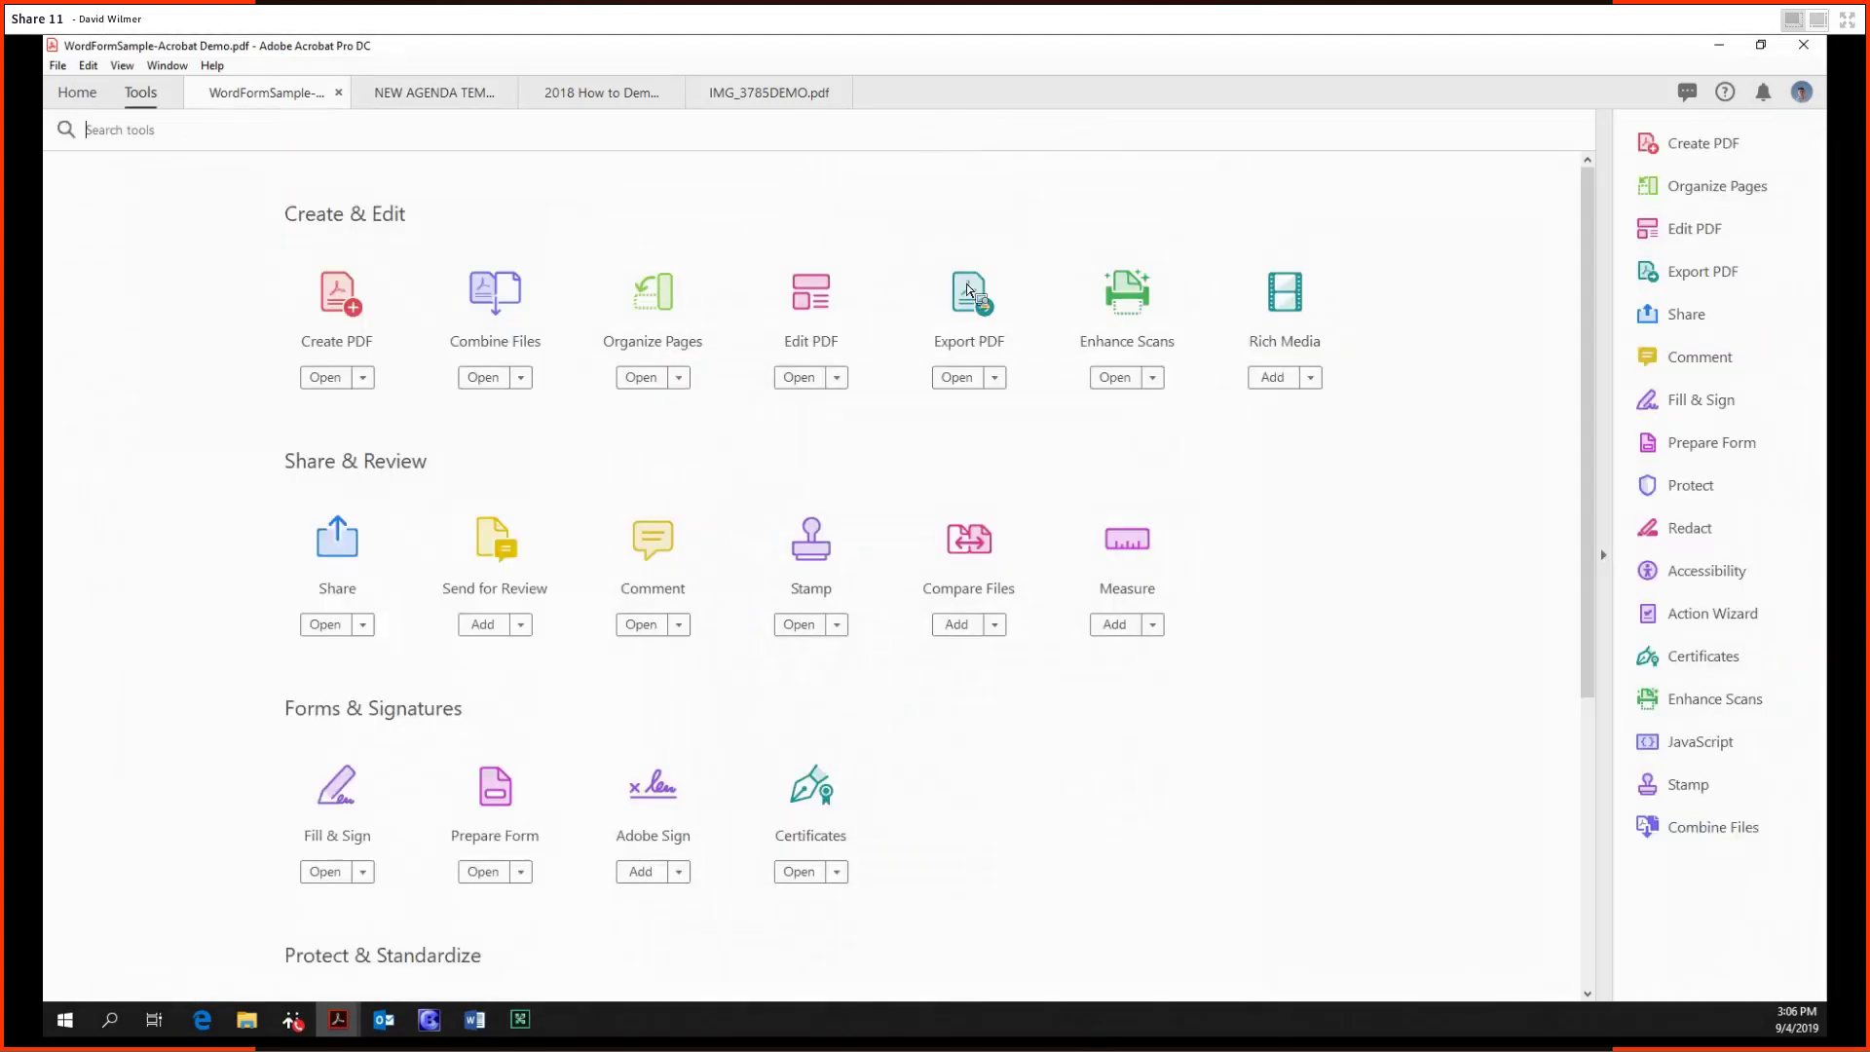
Export the form as a Word Document (.docx) with unchanged settings, saving it in Assets.
left_click(1042, 357)
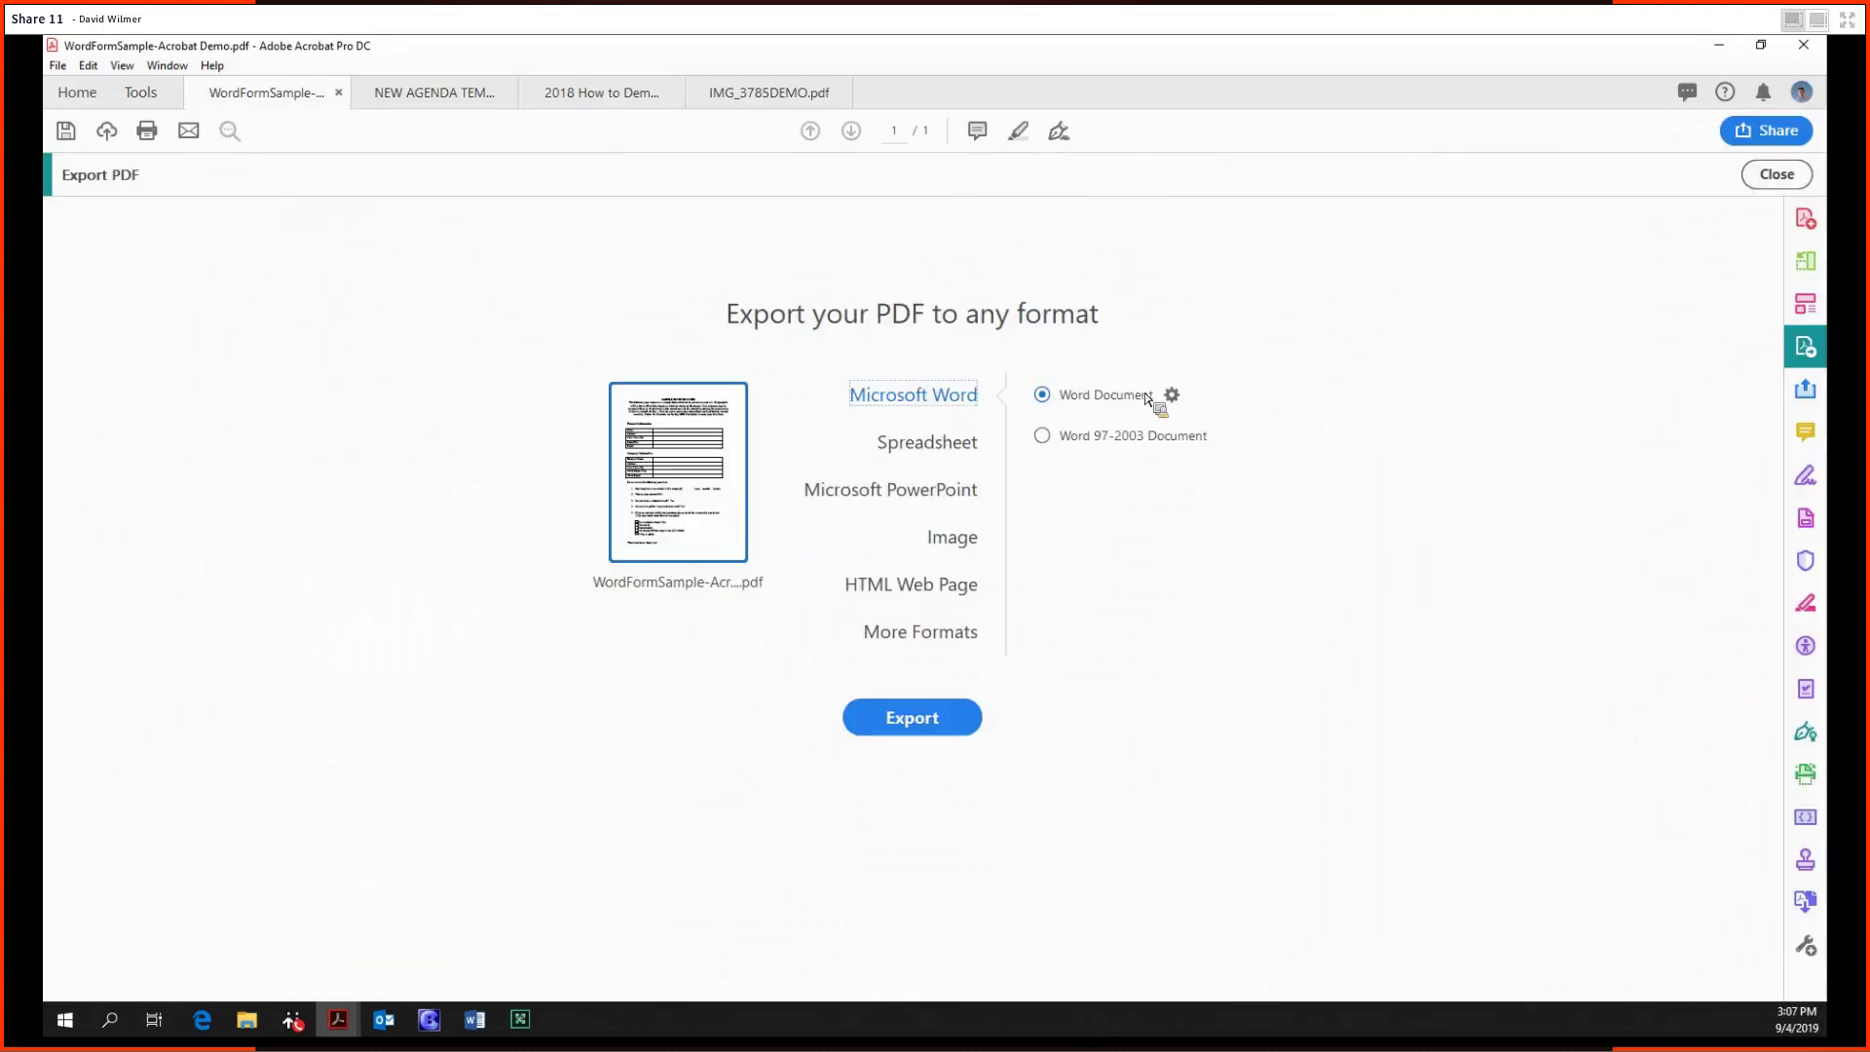
left_click(1108, 431)
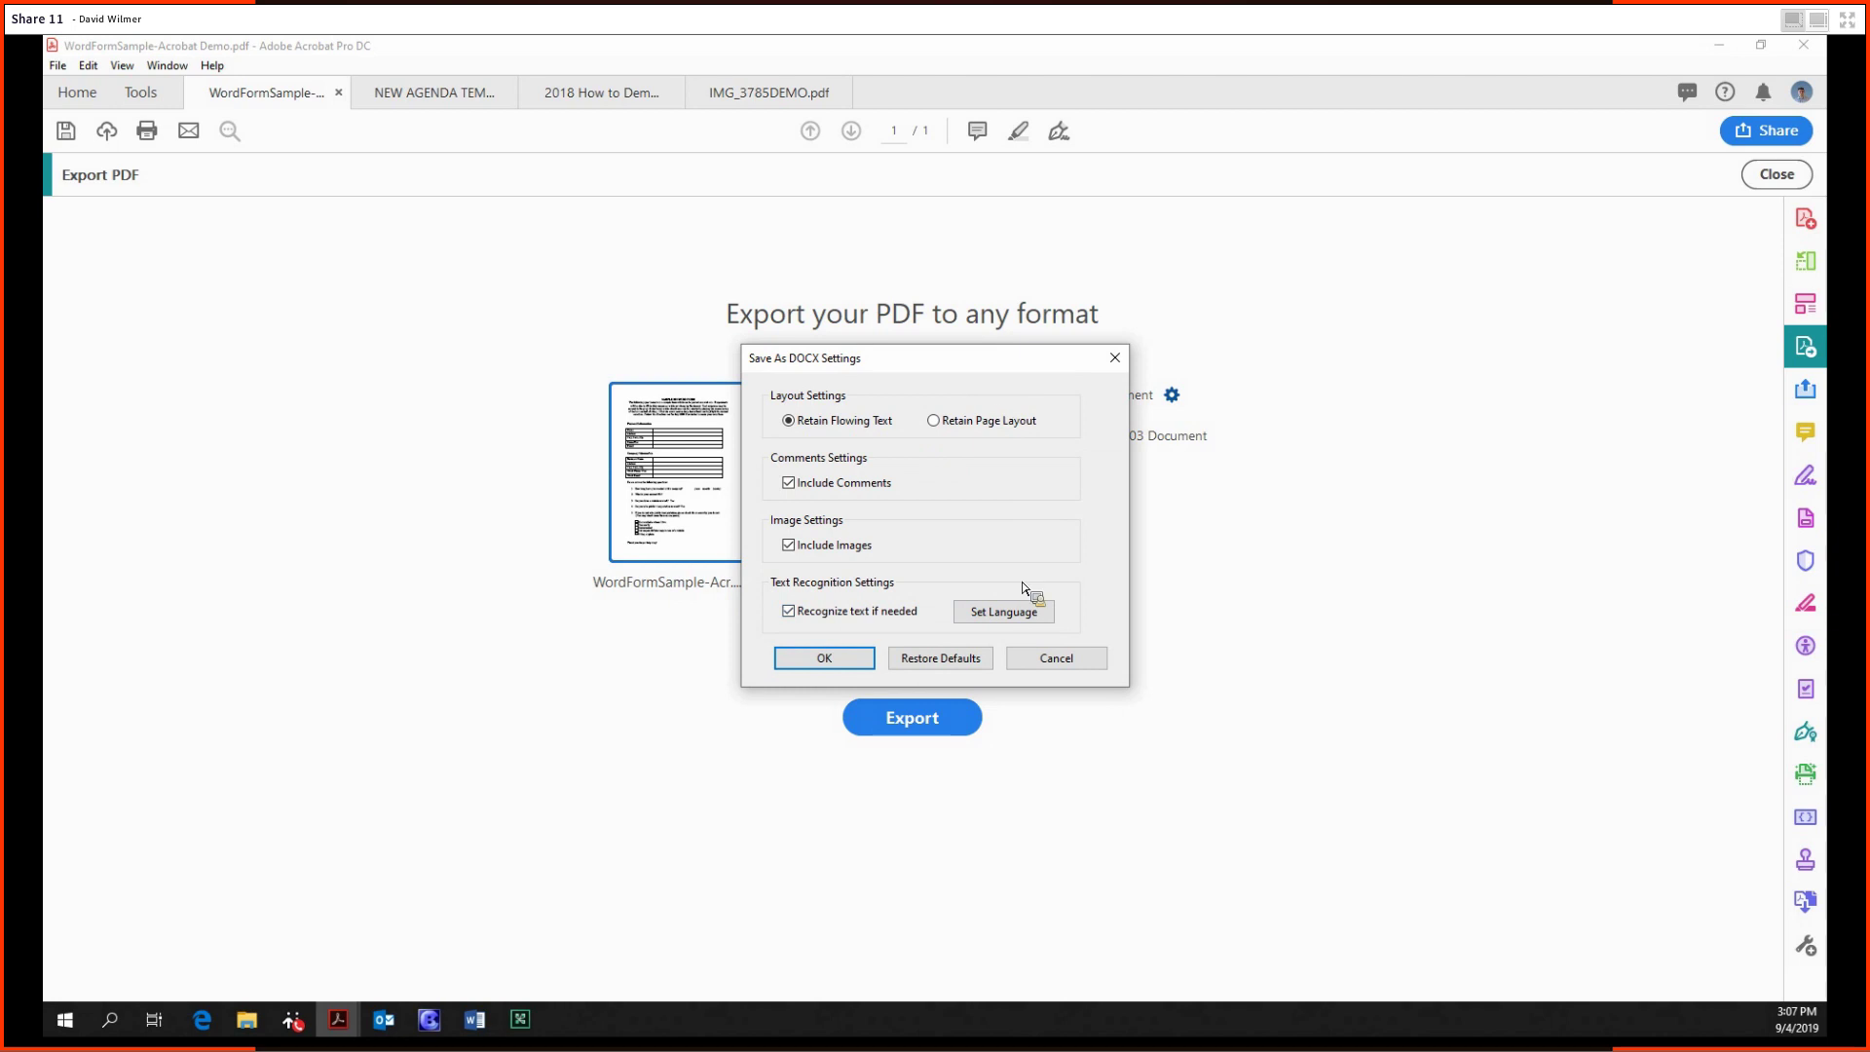
left_click(1047, 658)
left_click(898, 719)
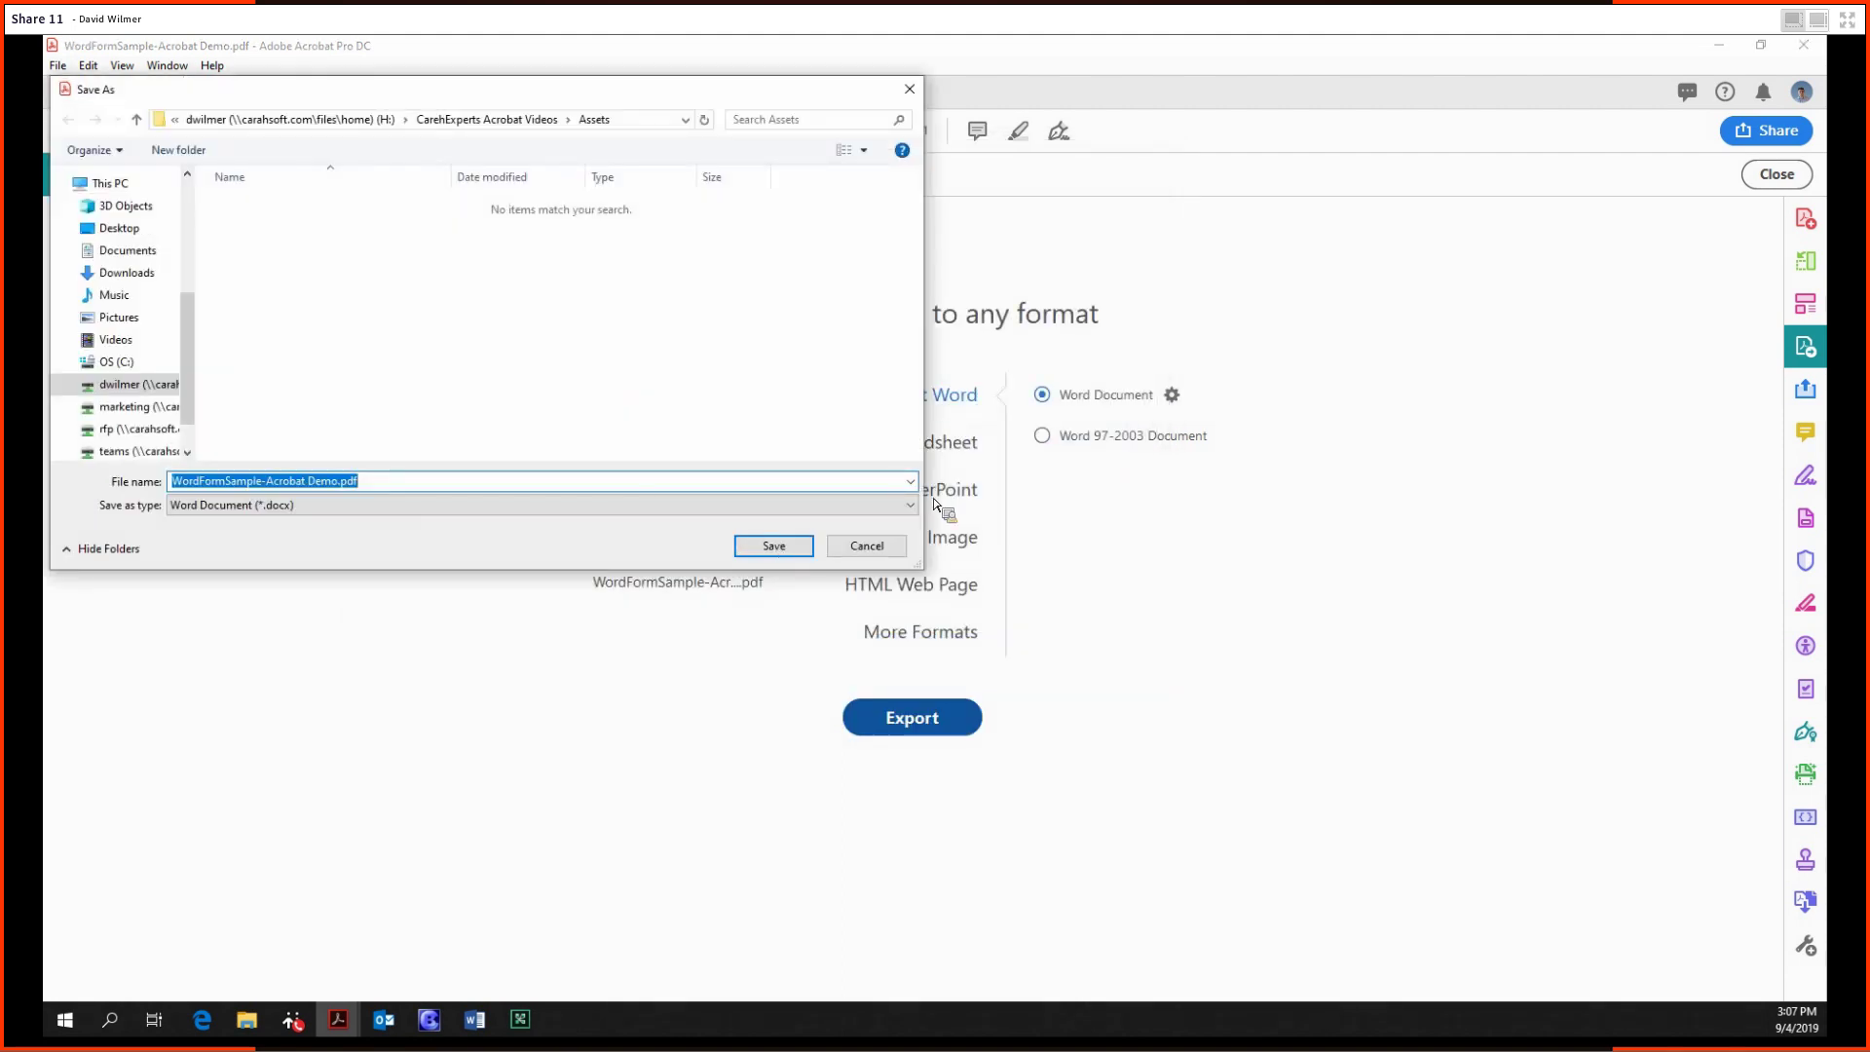
key("Return")
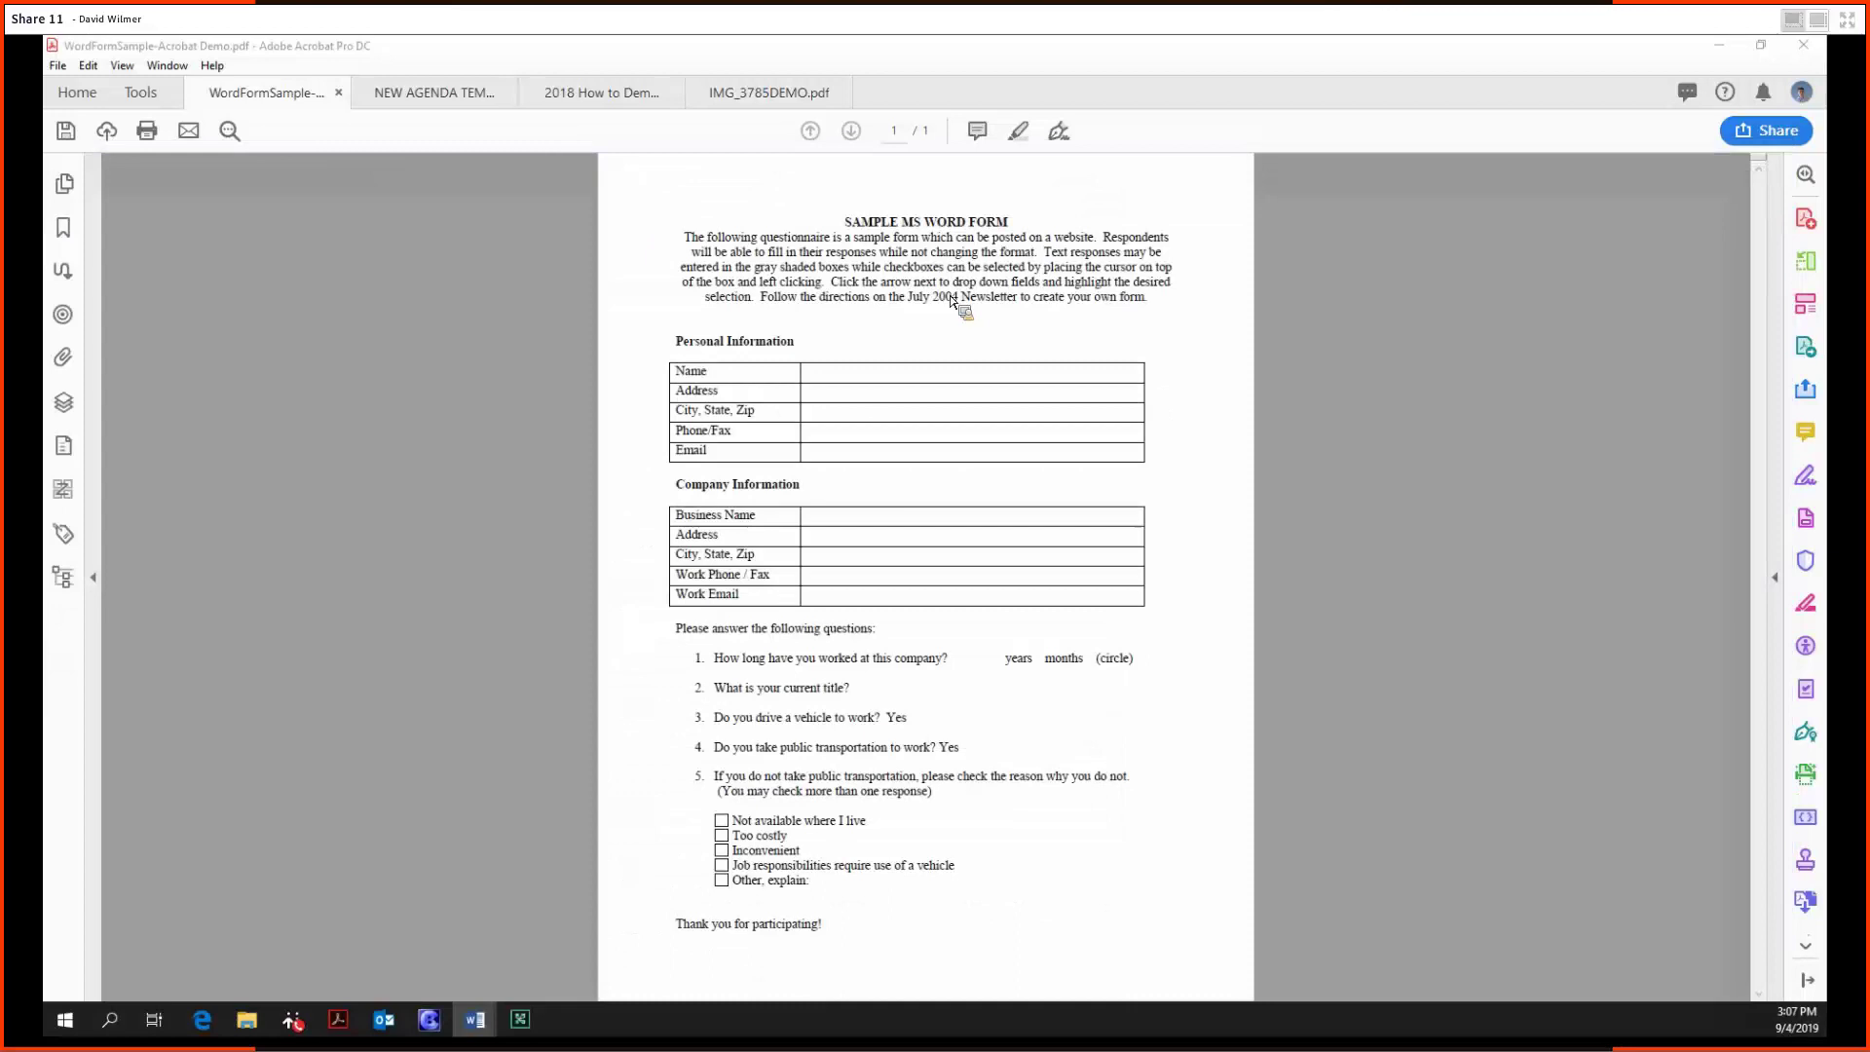
Close the WordFormSample PDF in Acrobat.
left_click(339, 92)
Discard changes to the form, then export NEW AGENDA TEMPLATE as a Microsoft Excel Workbook into Assets.
key("n")
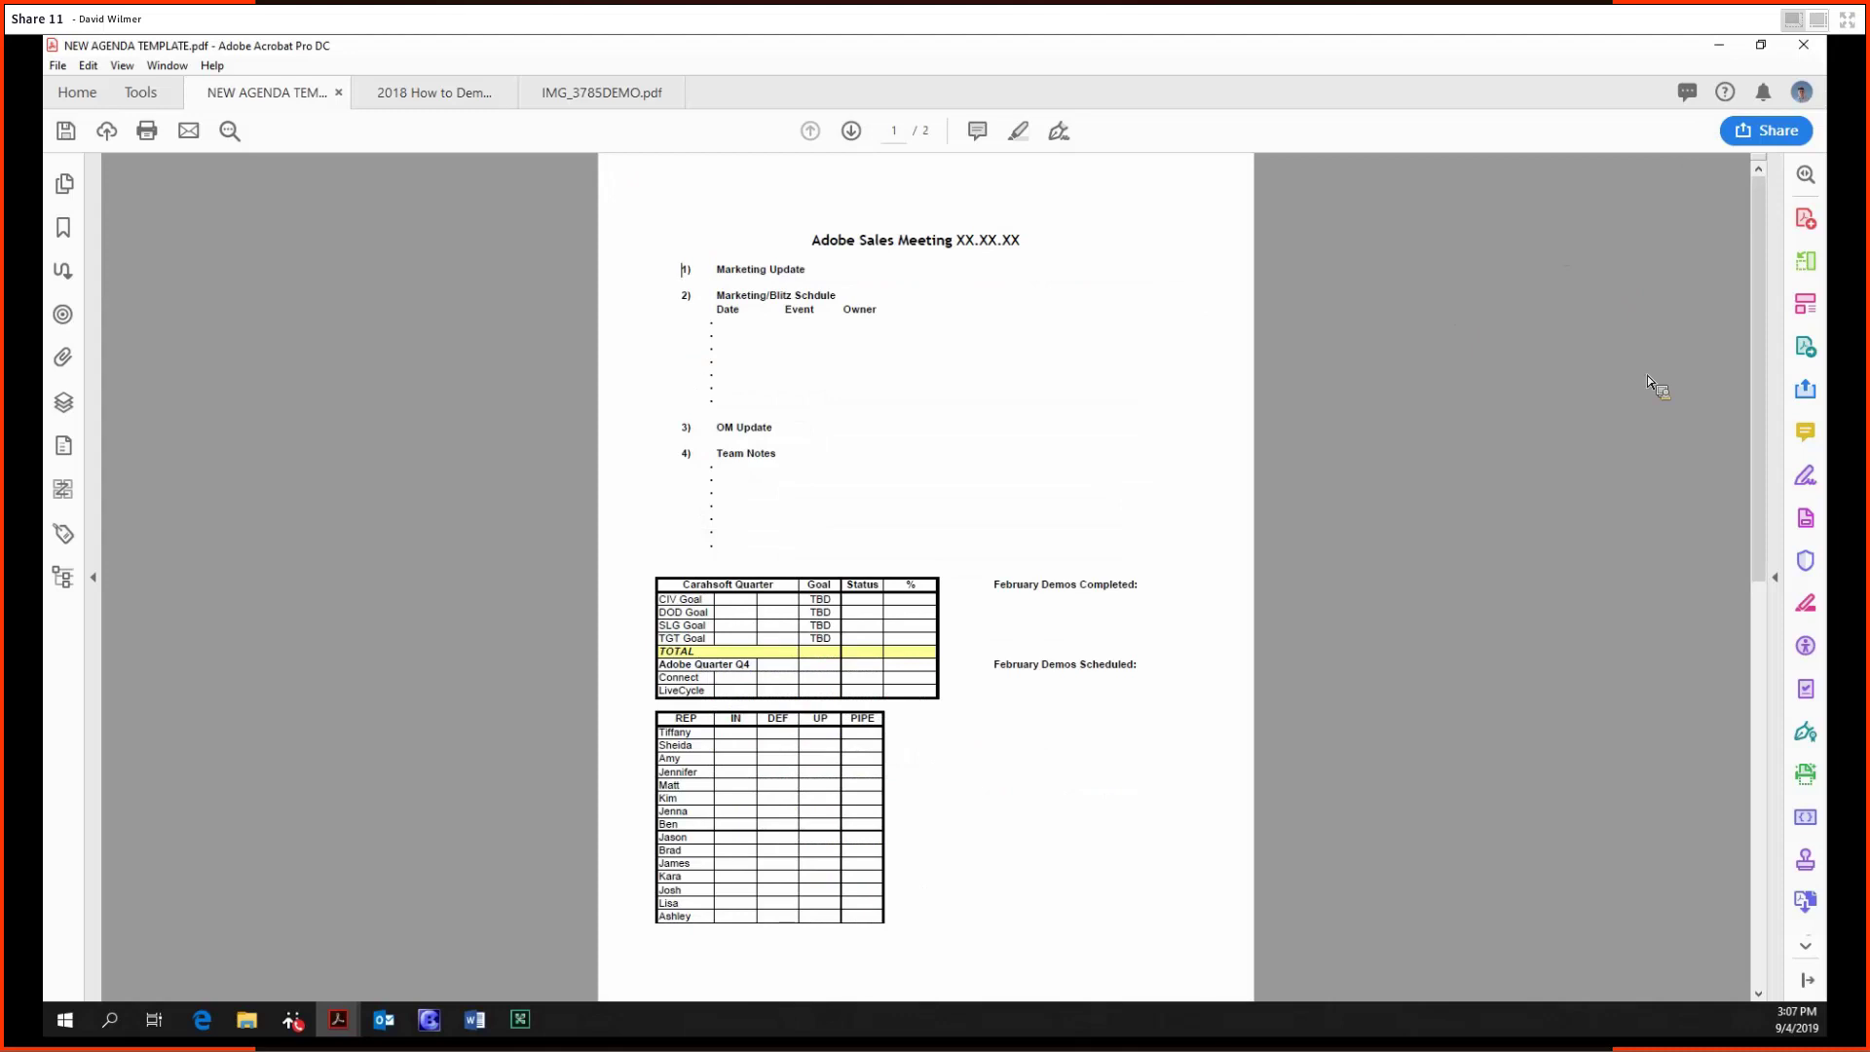
left_click(154, 102)
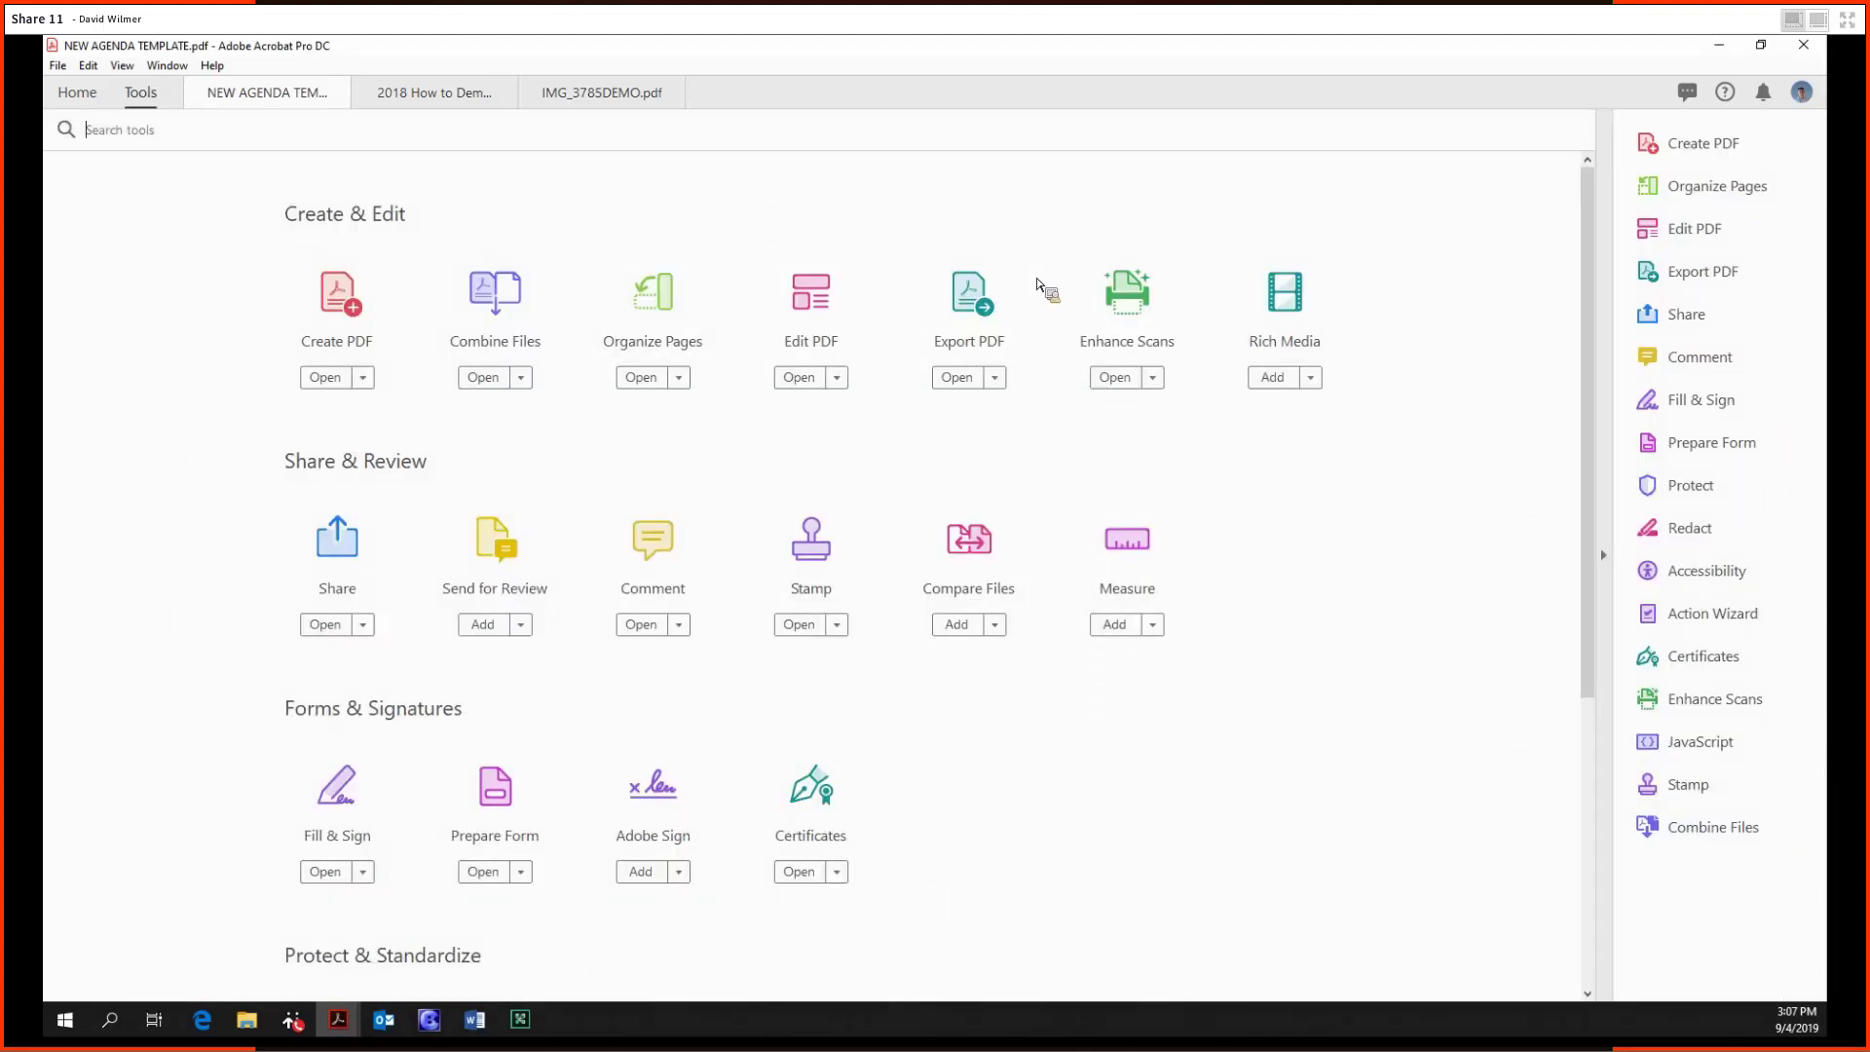
left_click(969, 292)
left_click(916, 450)
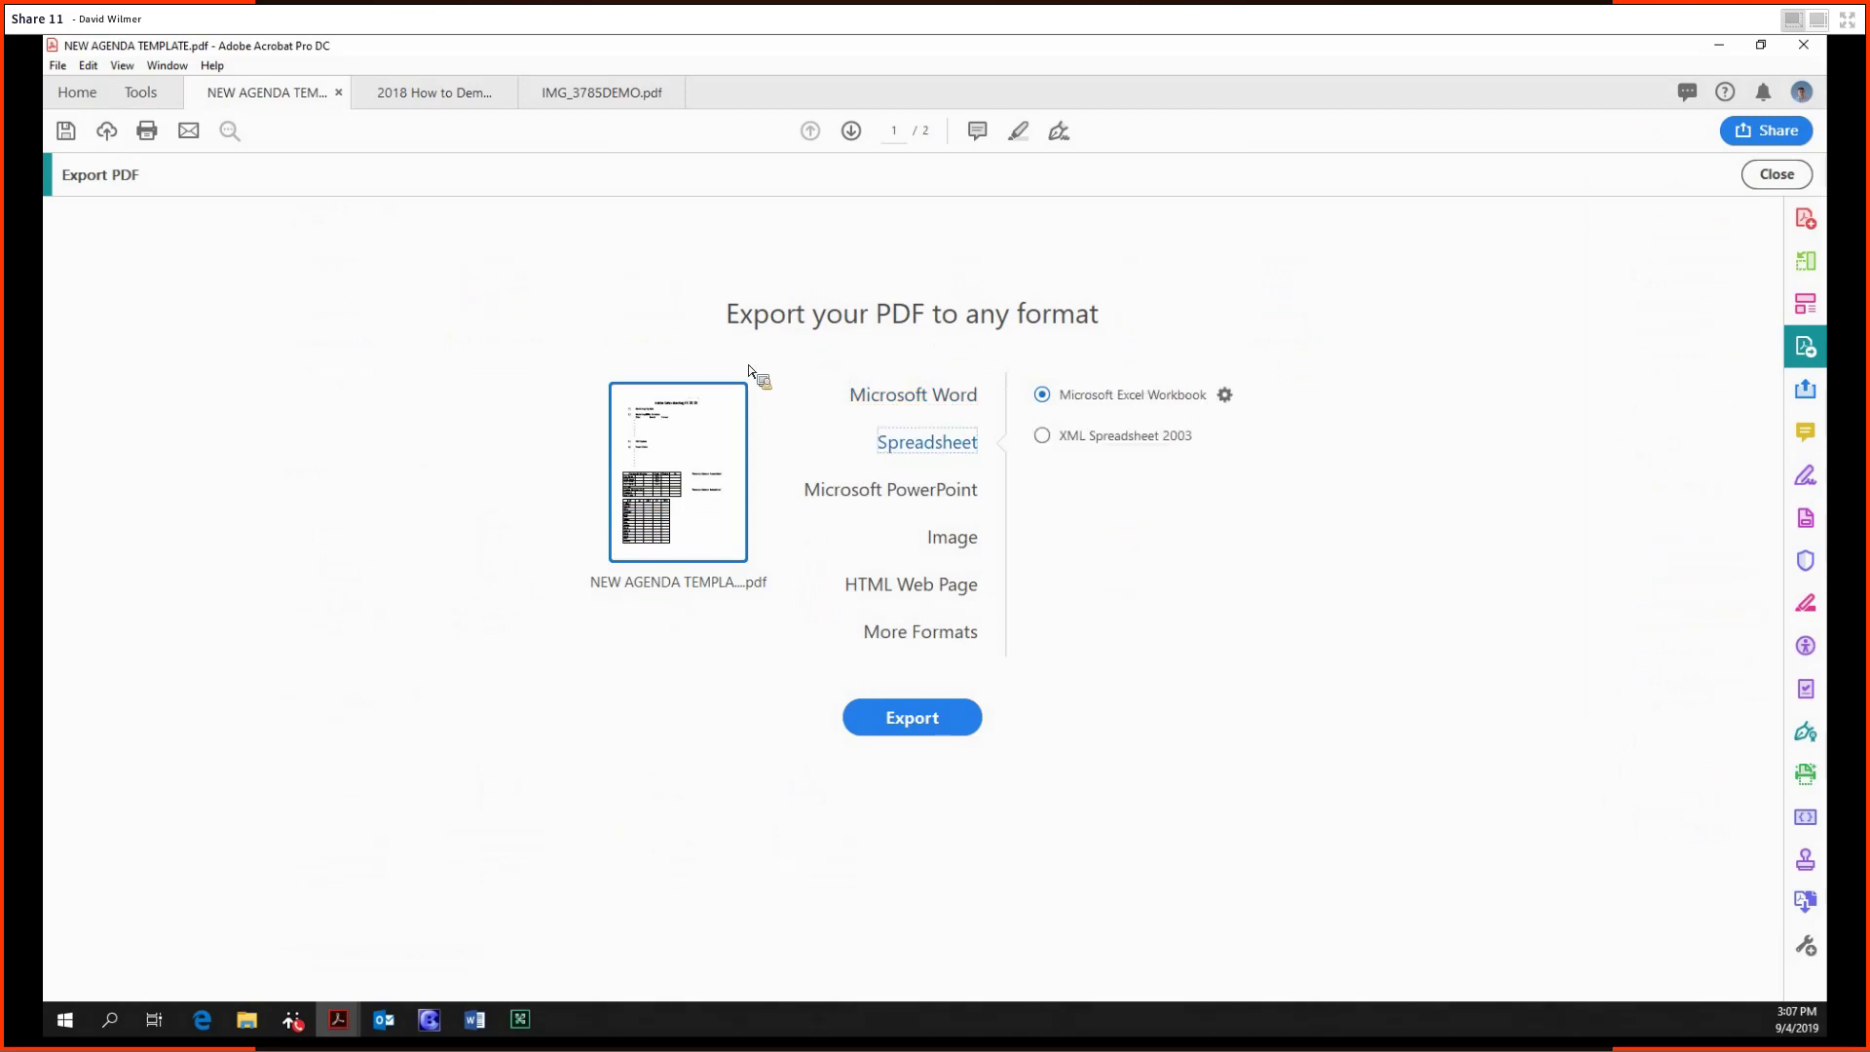
left_click(1050, 400)
left_click(925, 736)
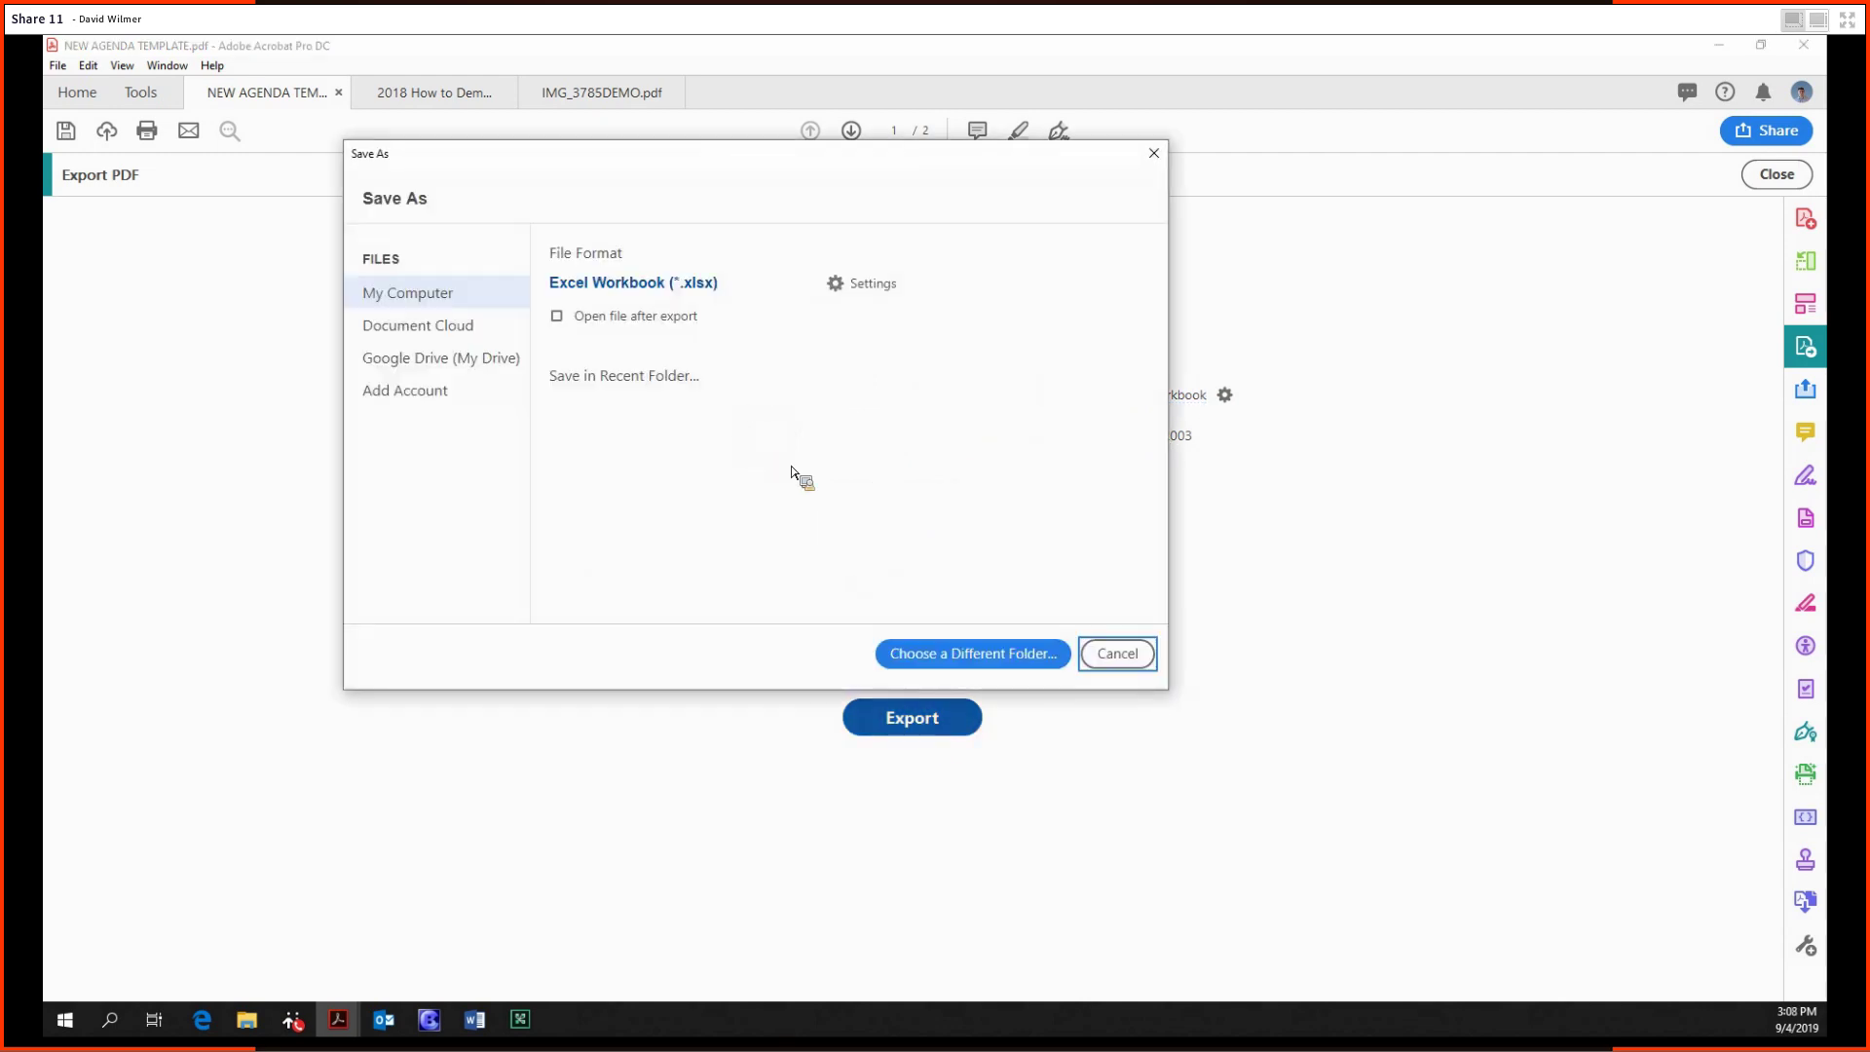
left_click(797, 470)
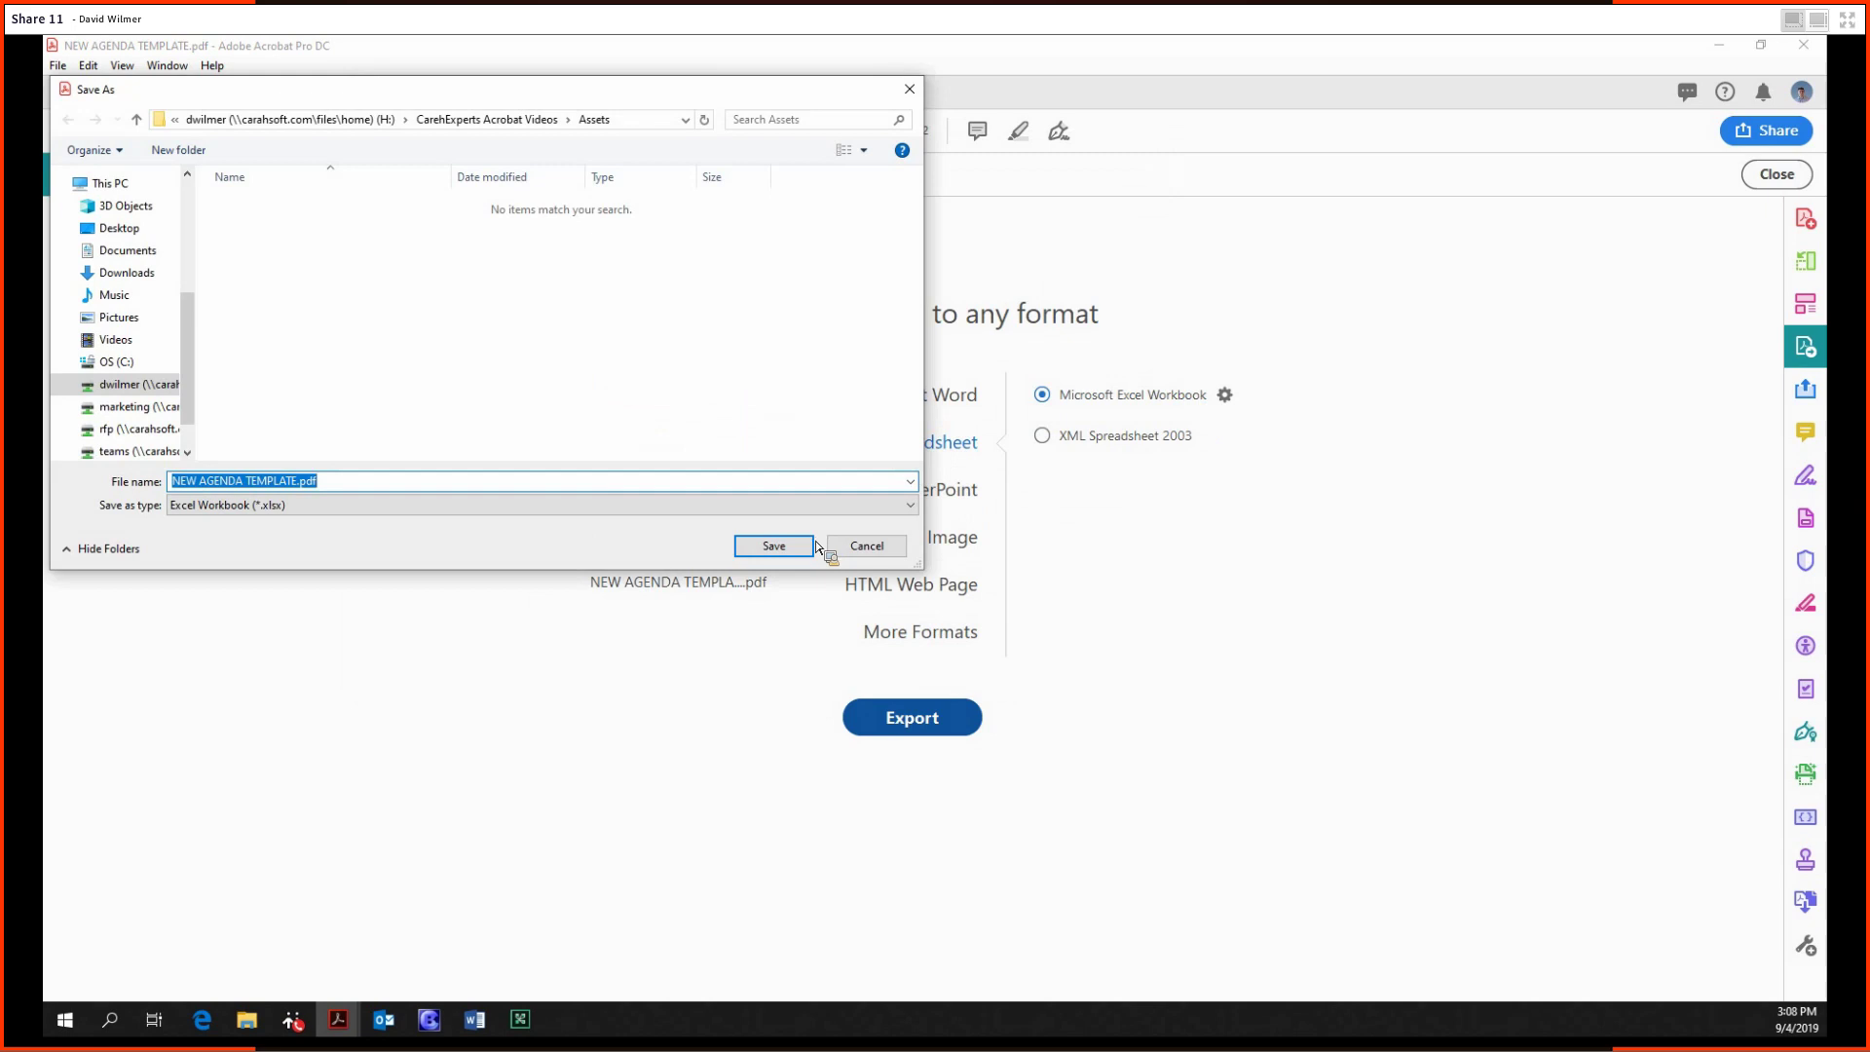
left_click(800, 557)
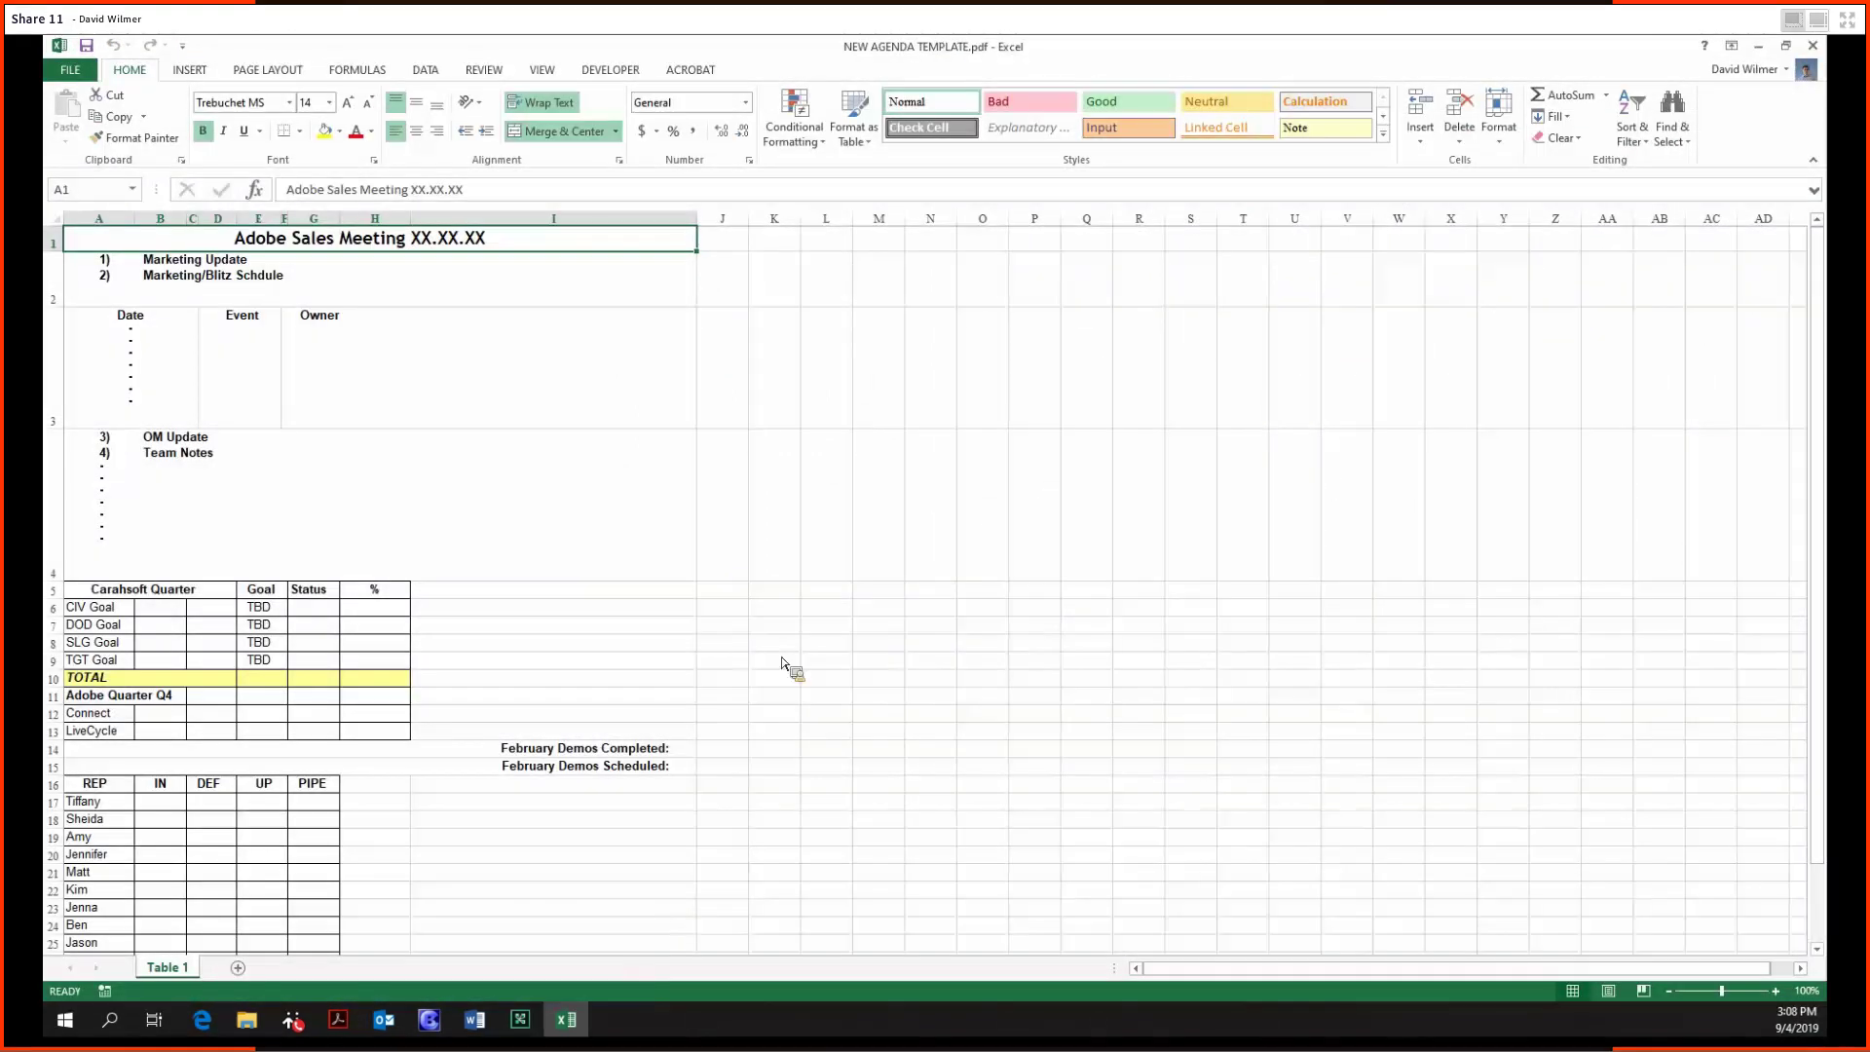
Scroll through the agenda workbook, close Excel, then close the agenda PDF without saving.
scroll(779, 672, "down", 4)
scroll(793, 668, "up", 4)
scroll(807, 656, "down", 3)
scroll(956, 559, "up", 3)
left_click(1813, 45)
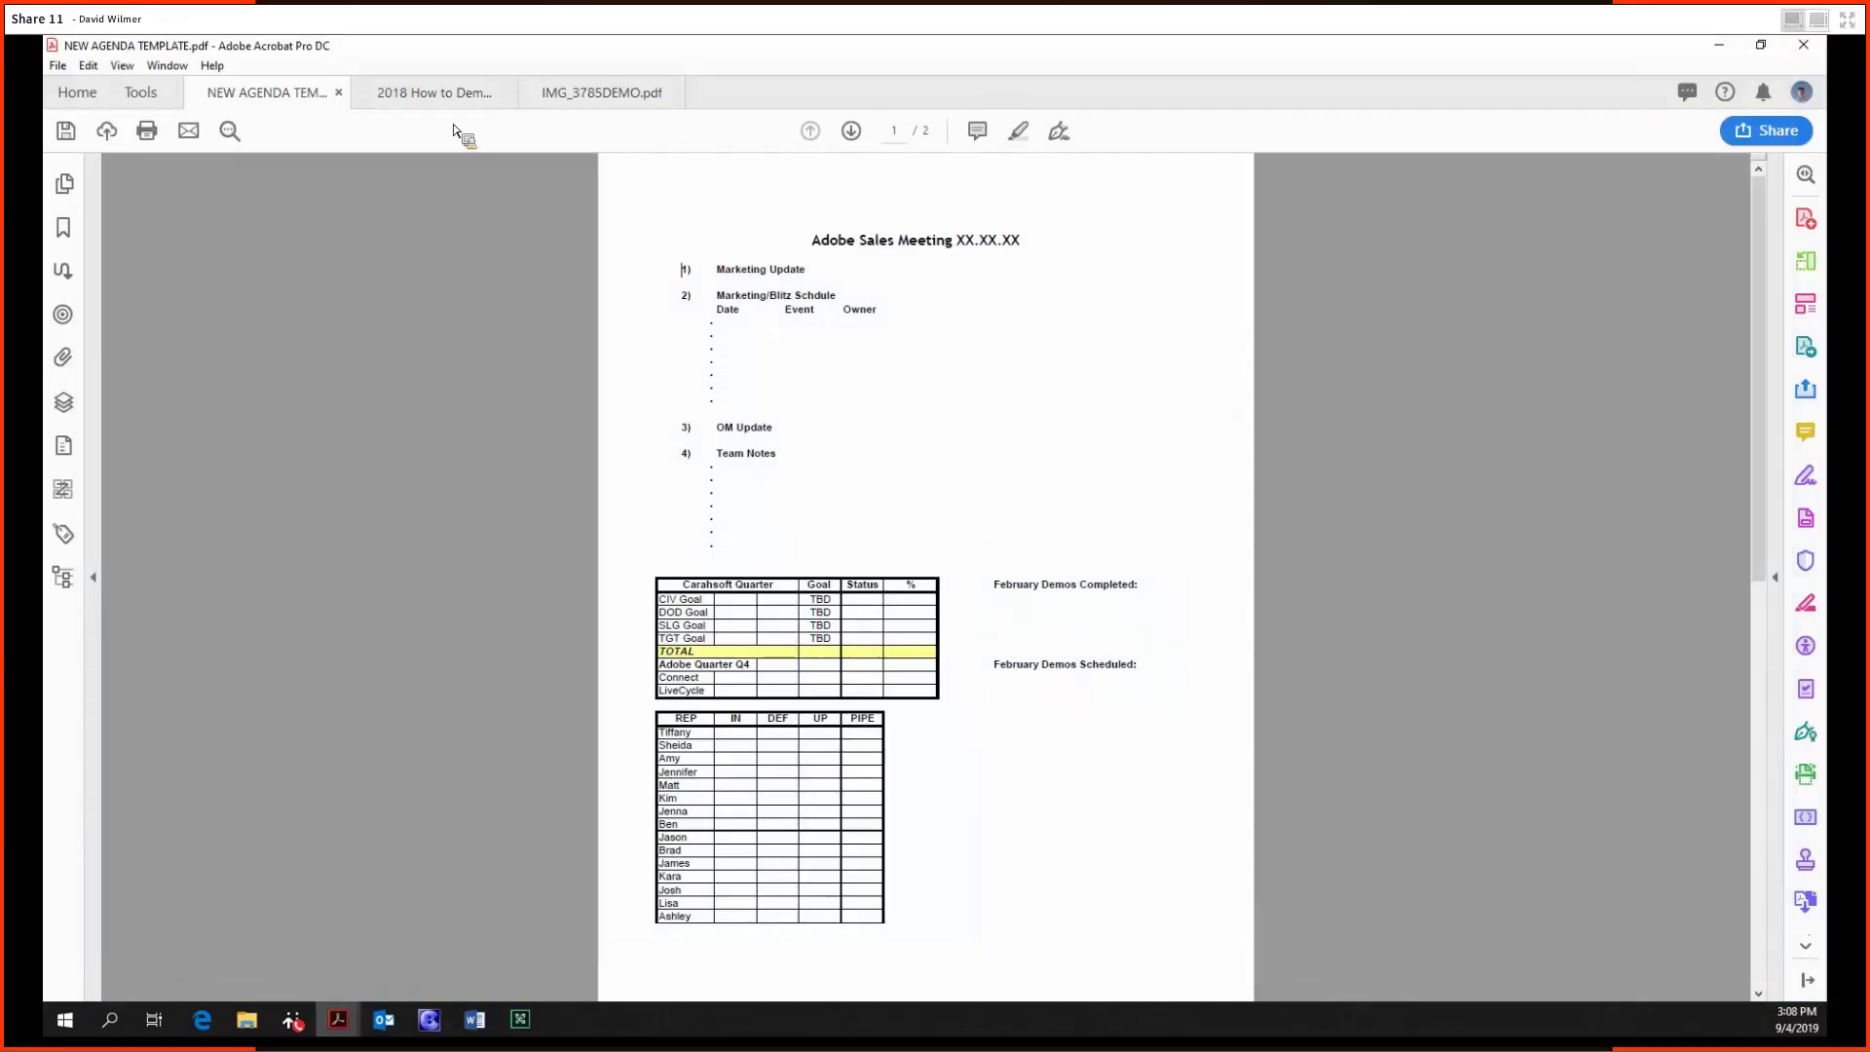
left_click(338, 93)
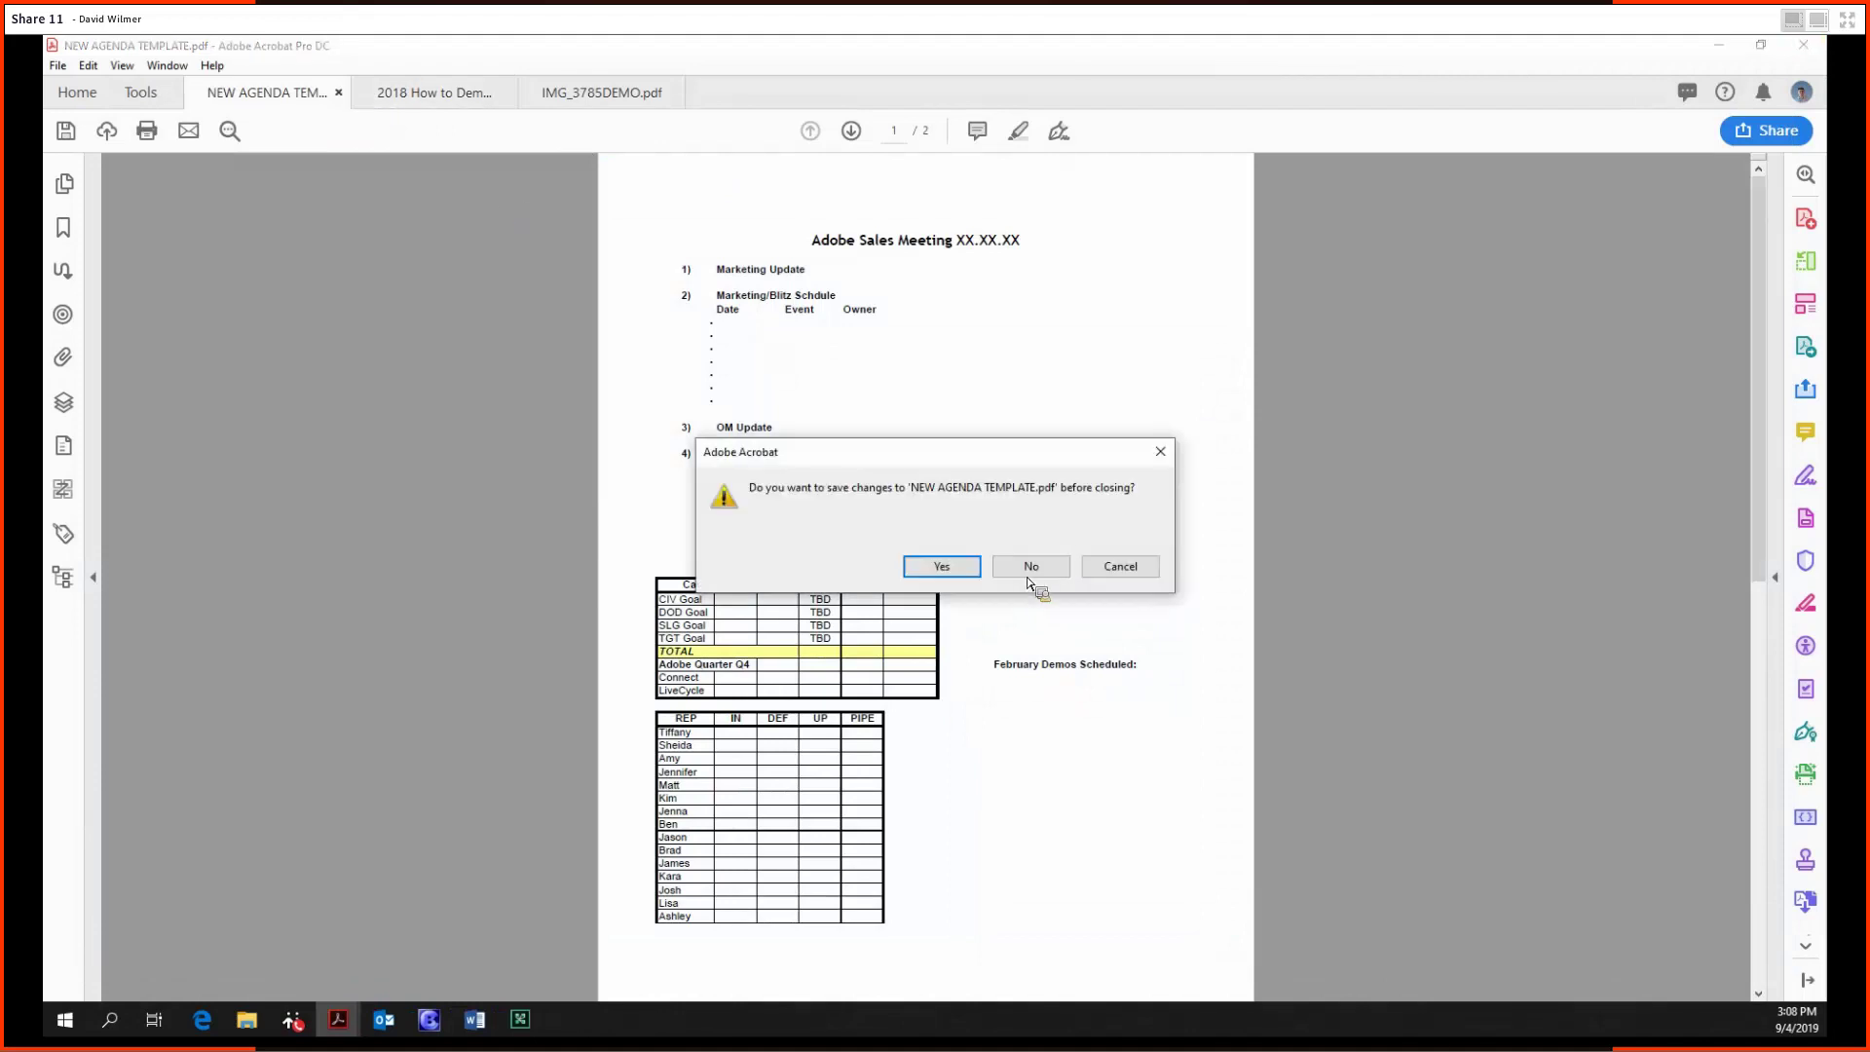
left_click(1032, 566)
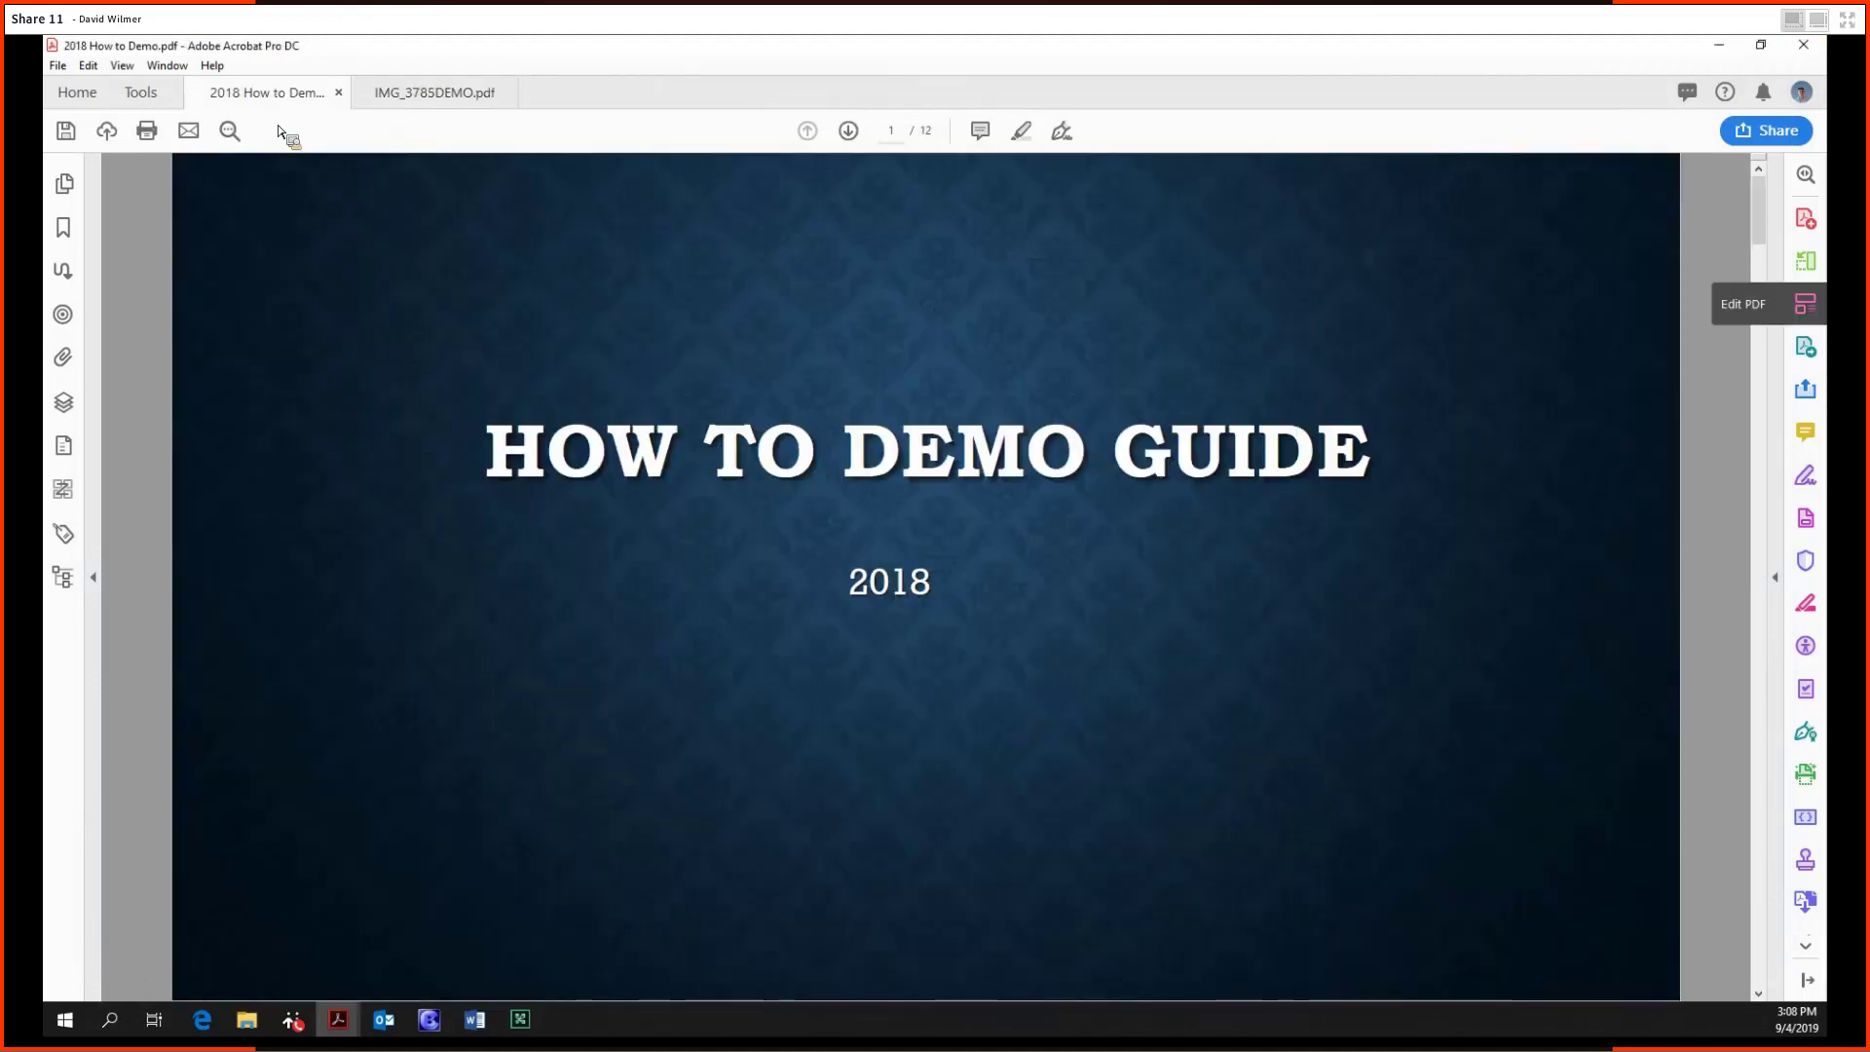
Export 2018 How to Demo as a PowerPoint presentation with default settings, saved in Assets.
left_click(148, 92)
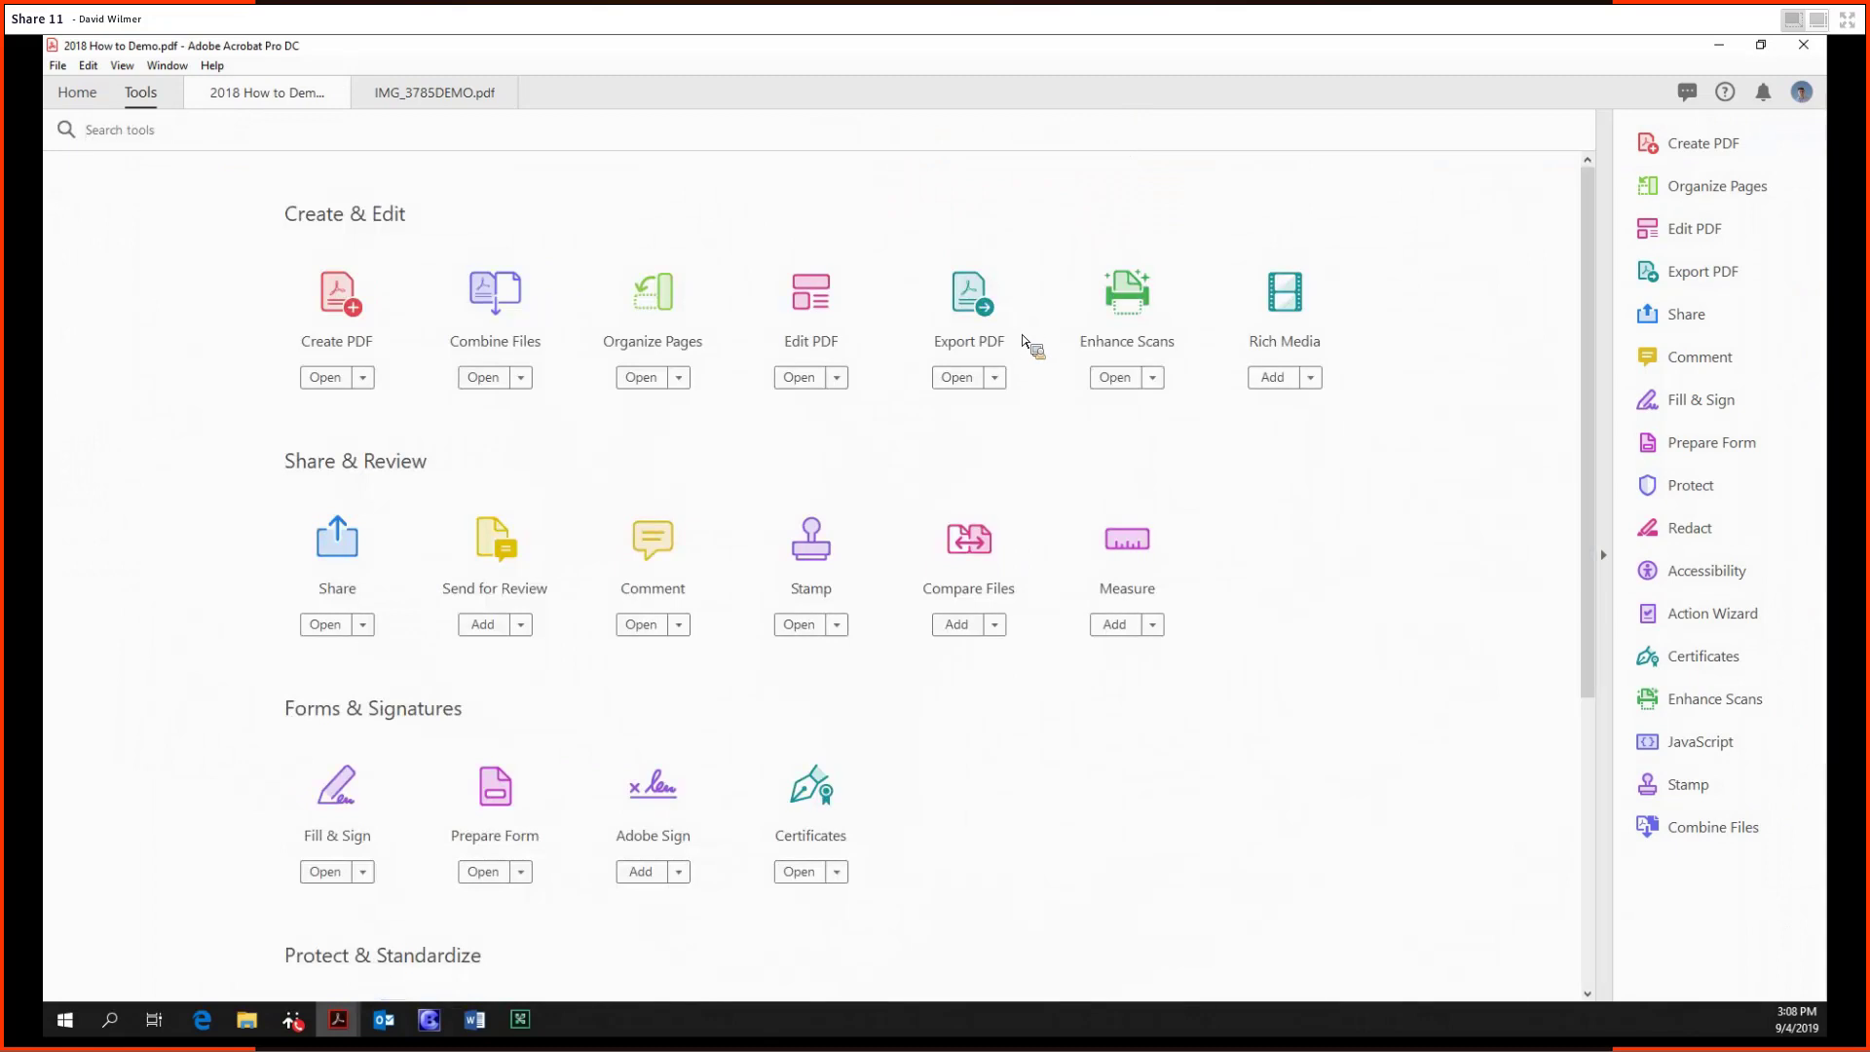
left_click(971, 298)
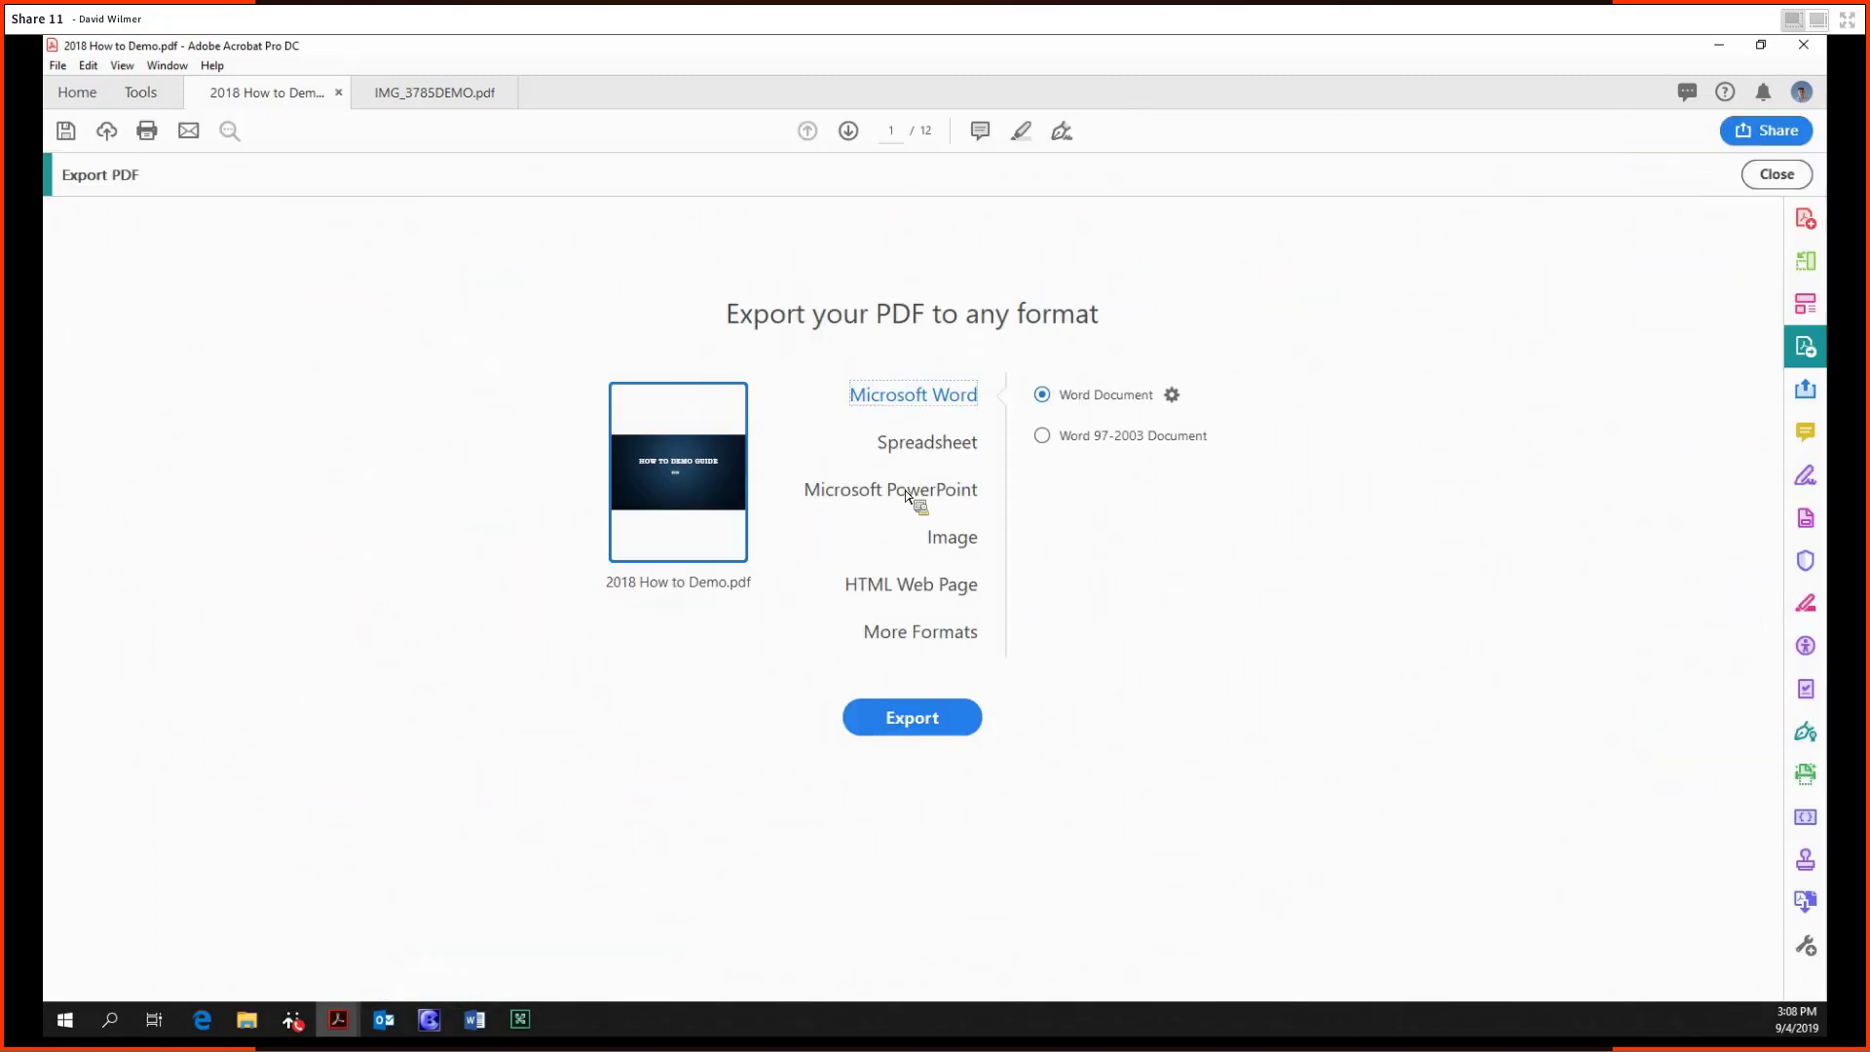
left_click(916, 490)
left_click(1192, 396)
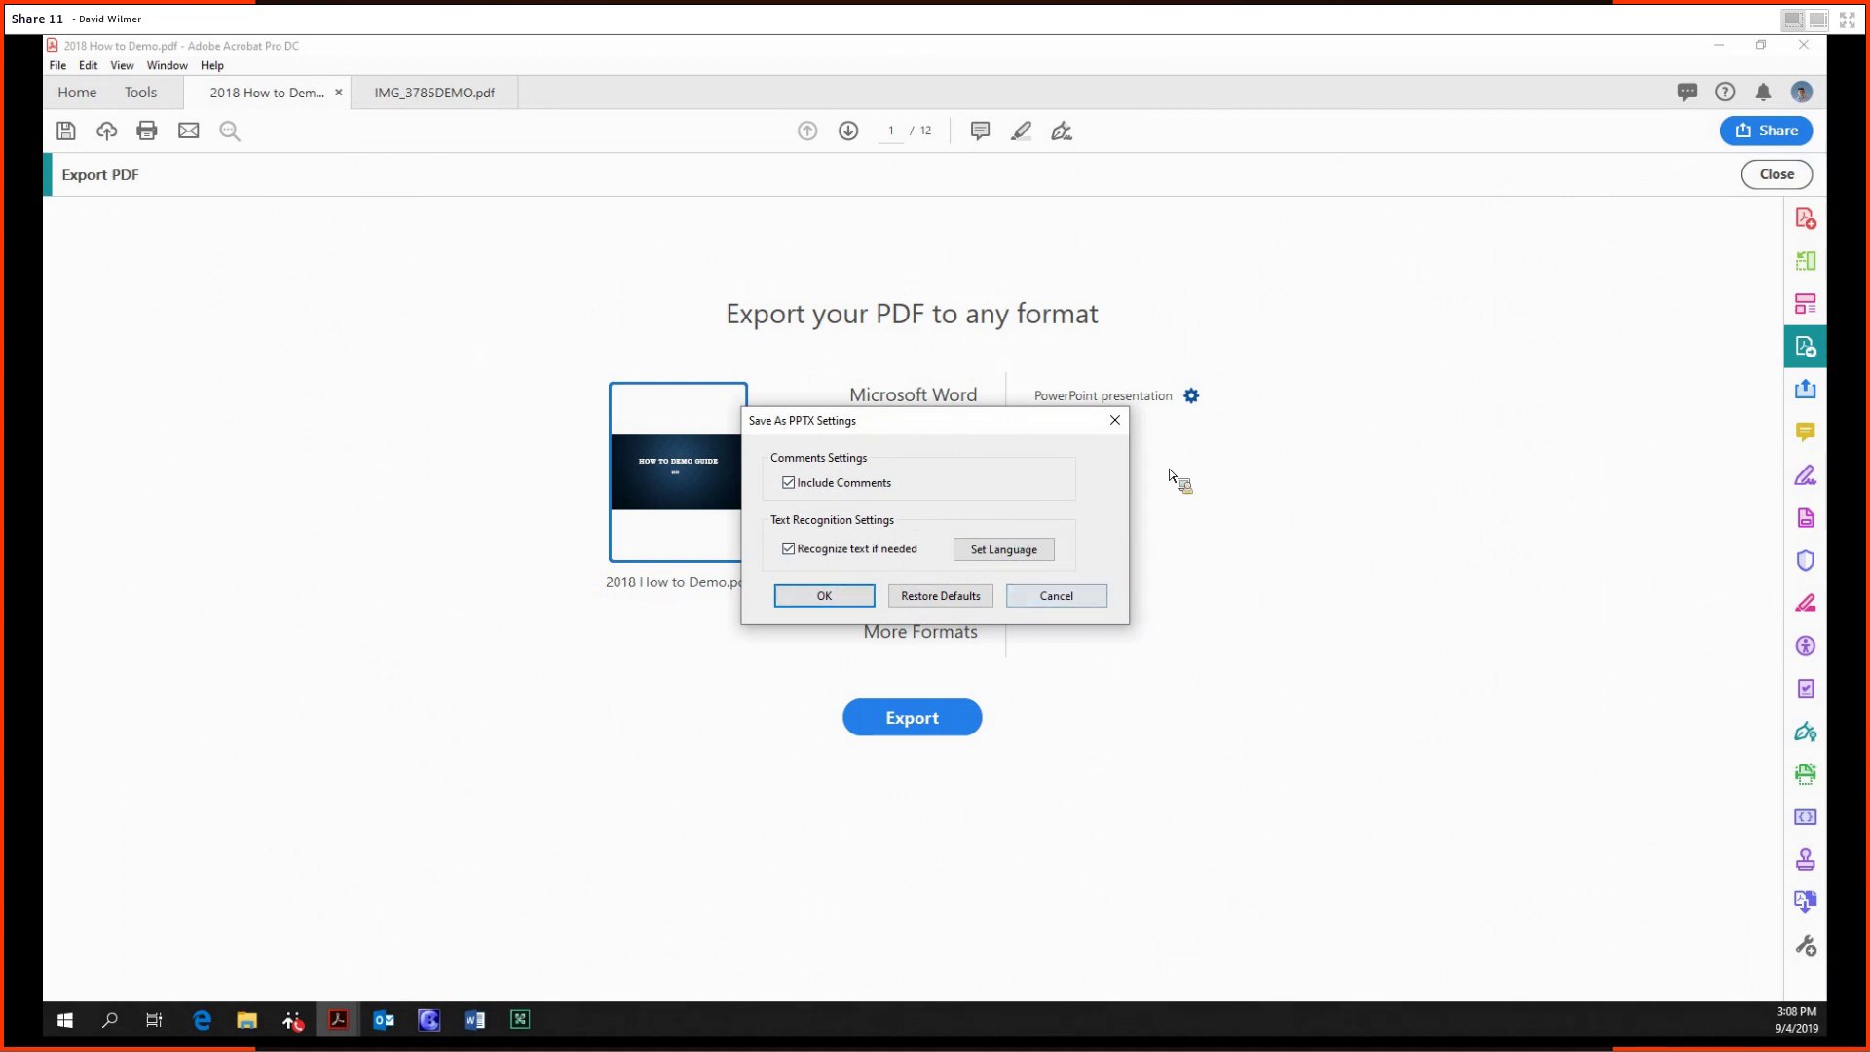
left_click(1115, 420)
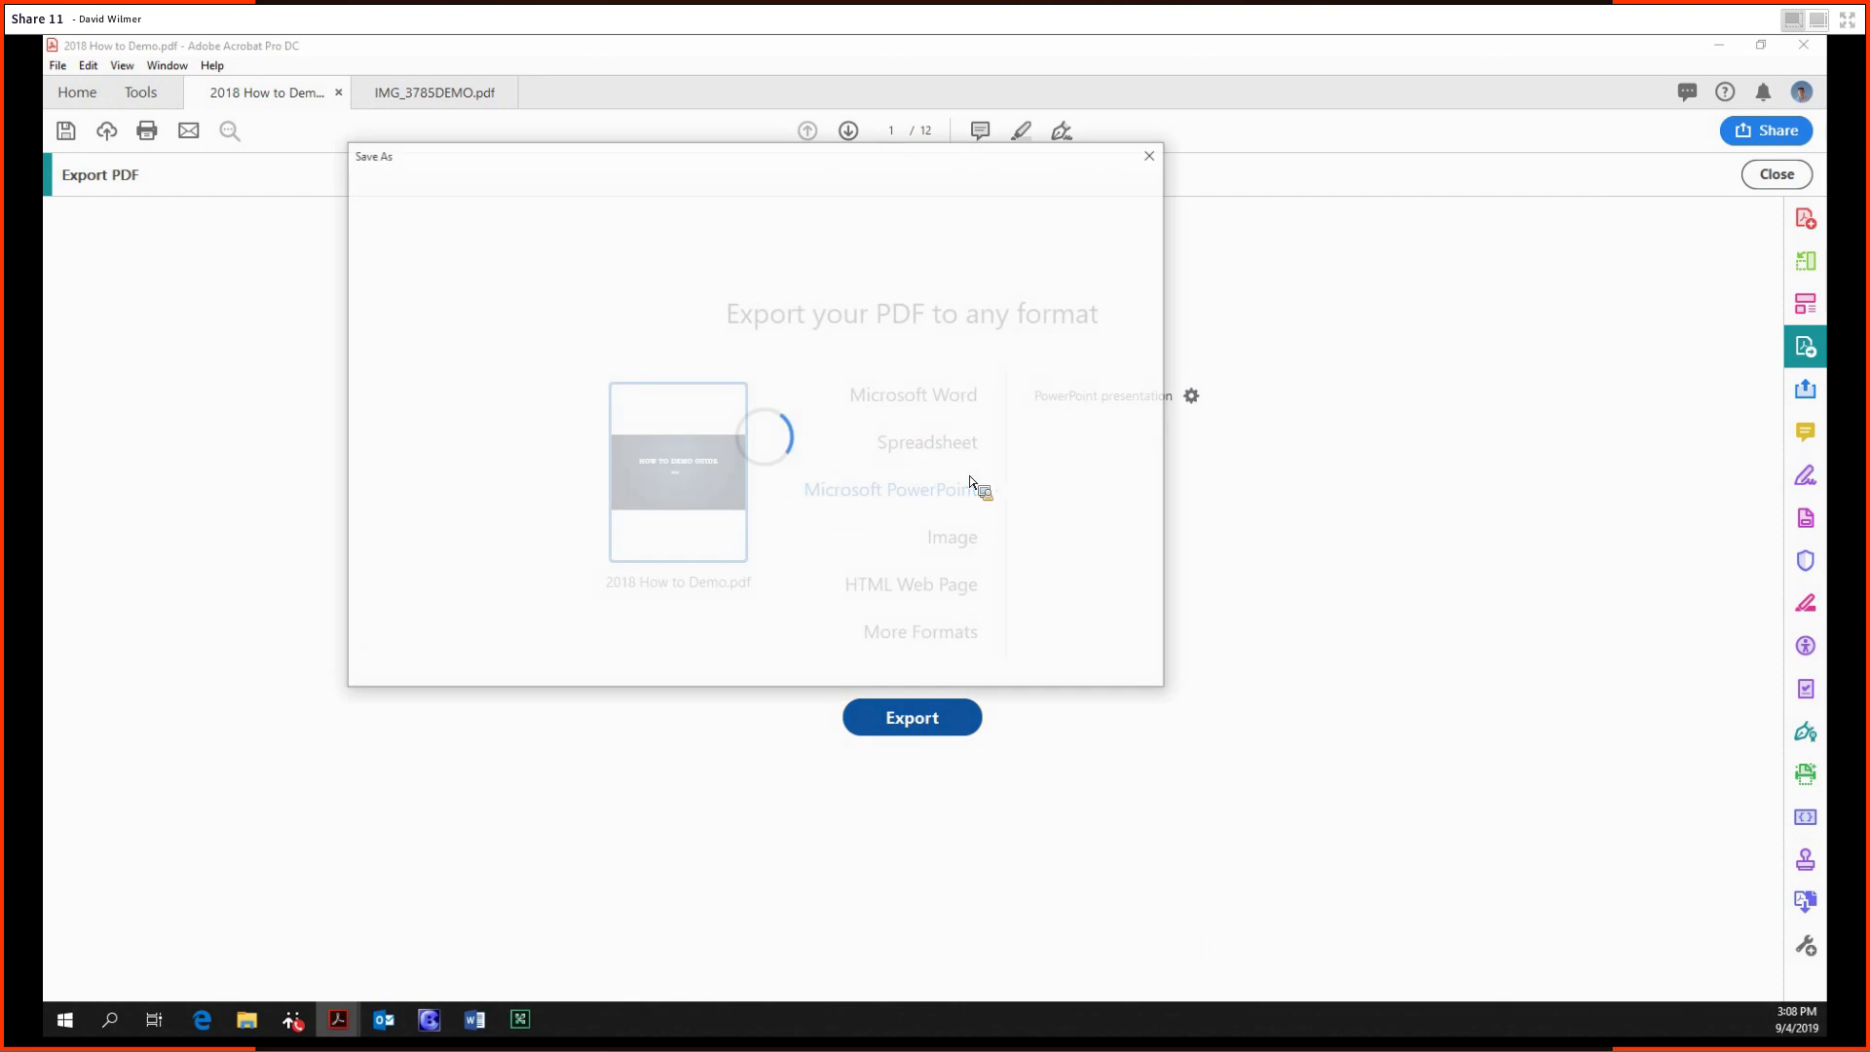
left_click(882, 429)
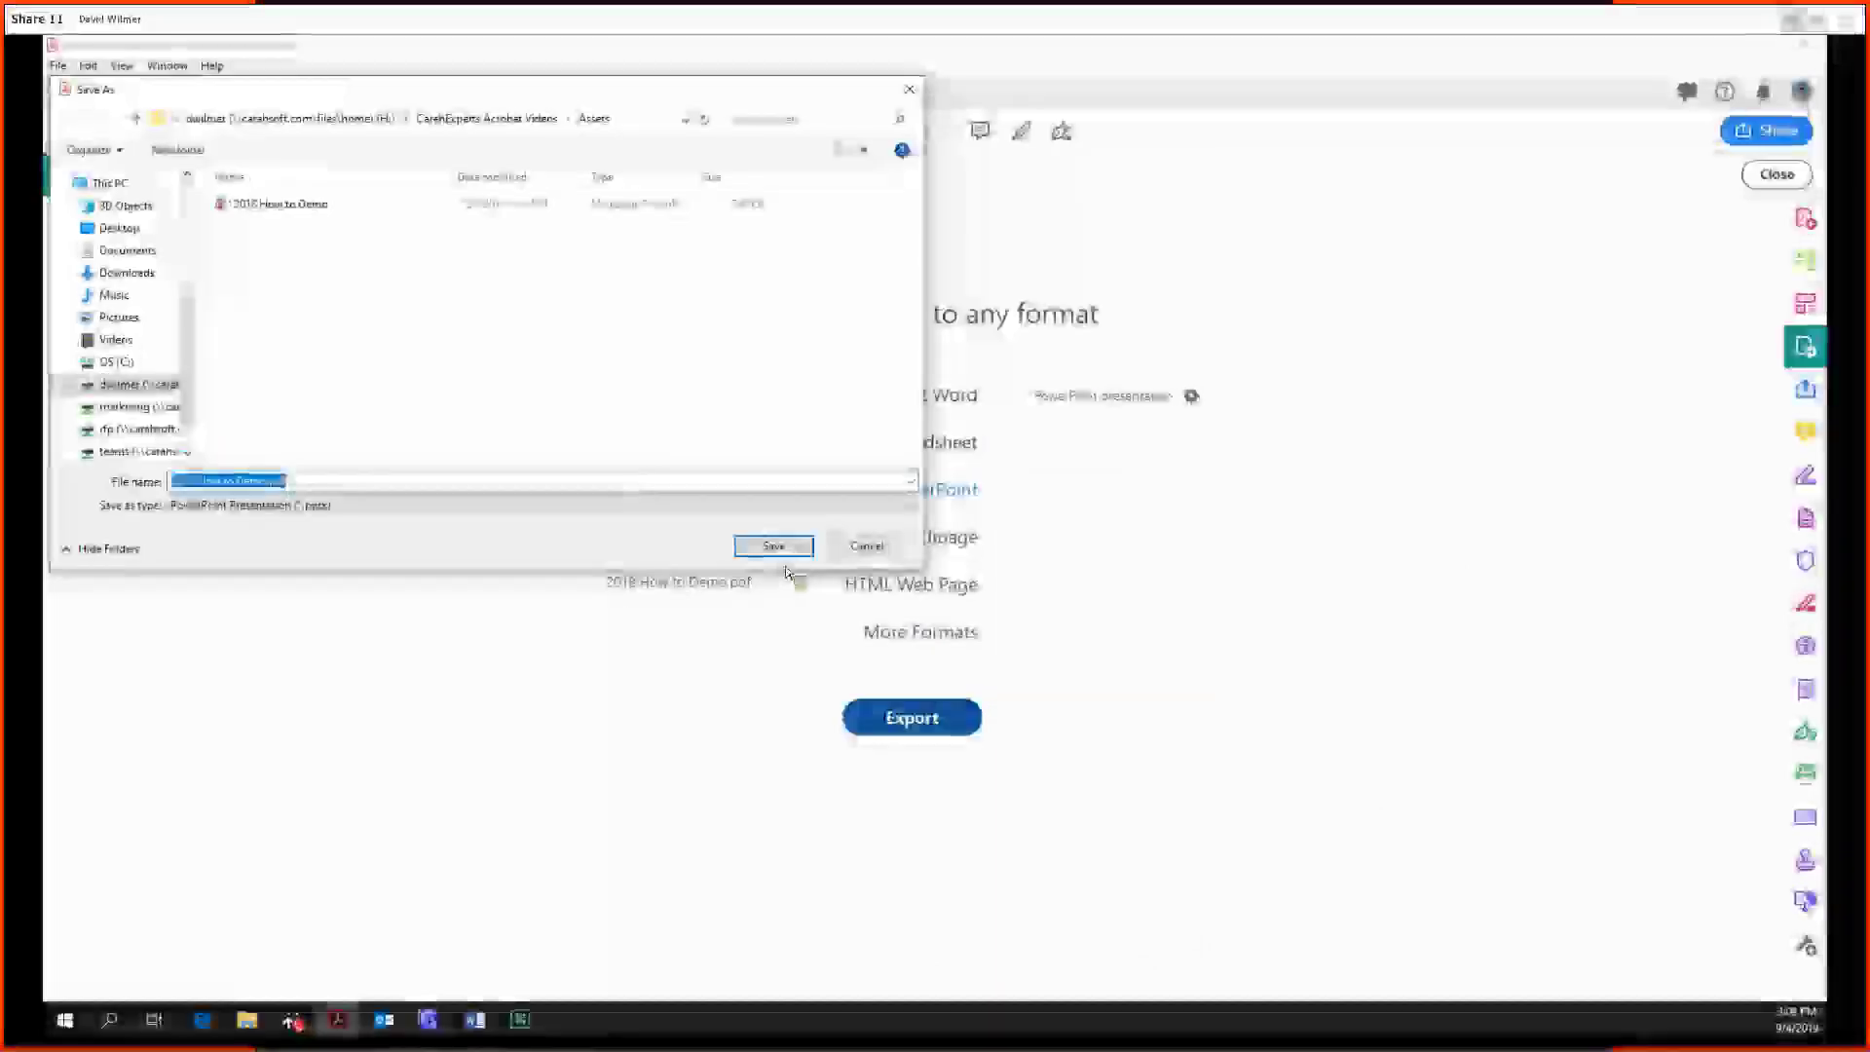
left_click(795, 551)
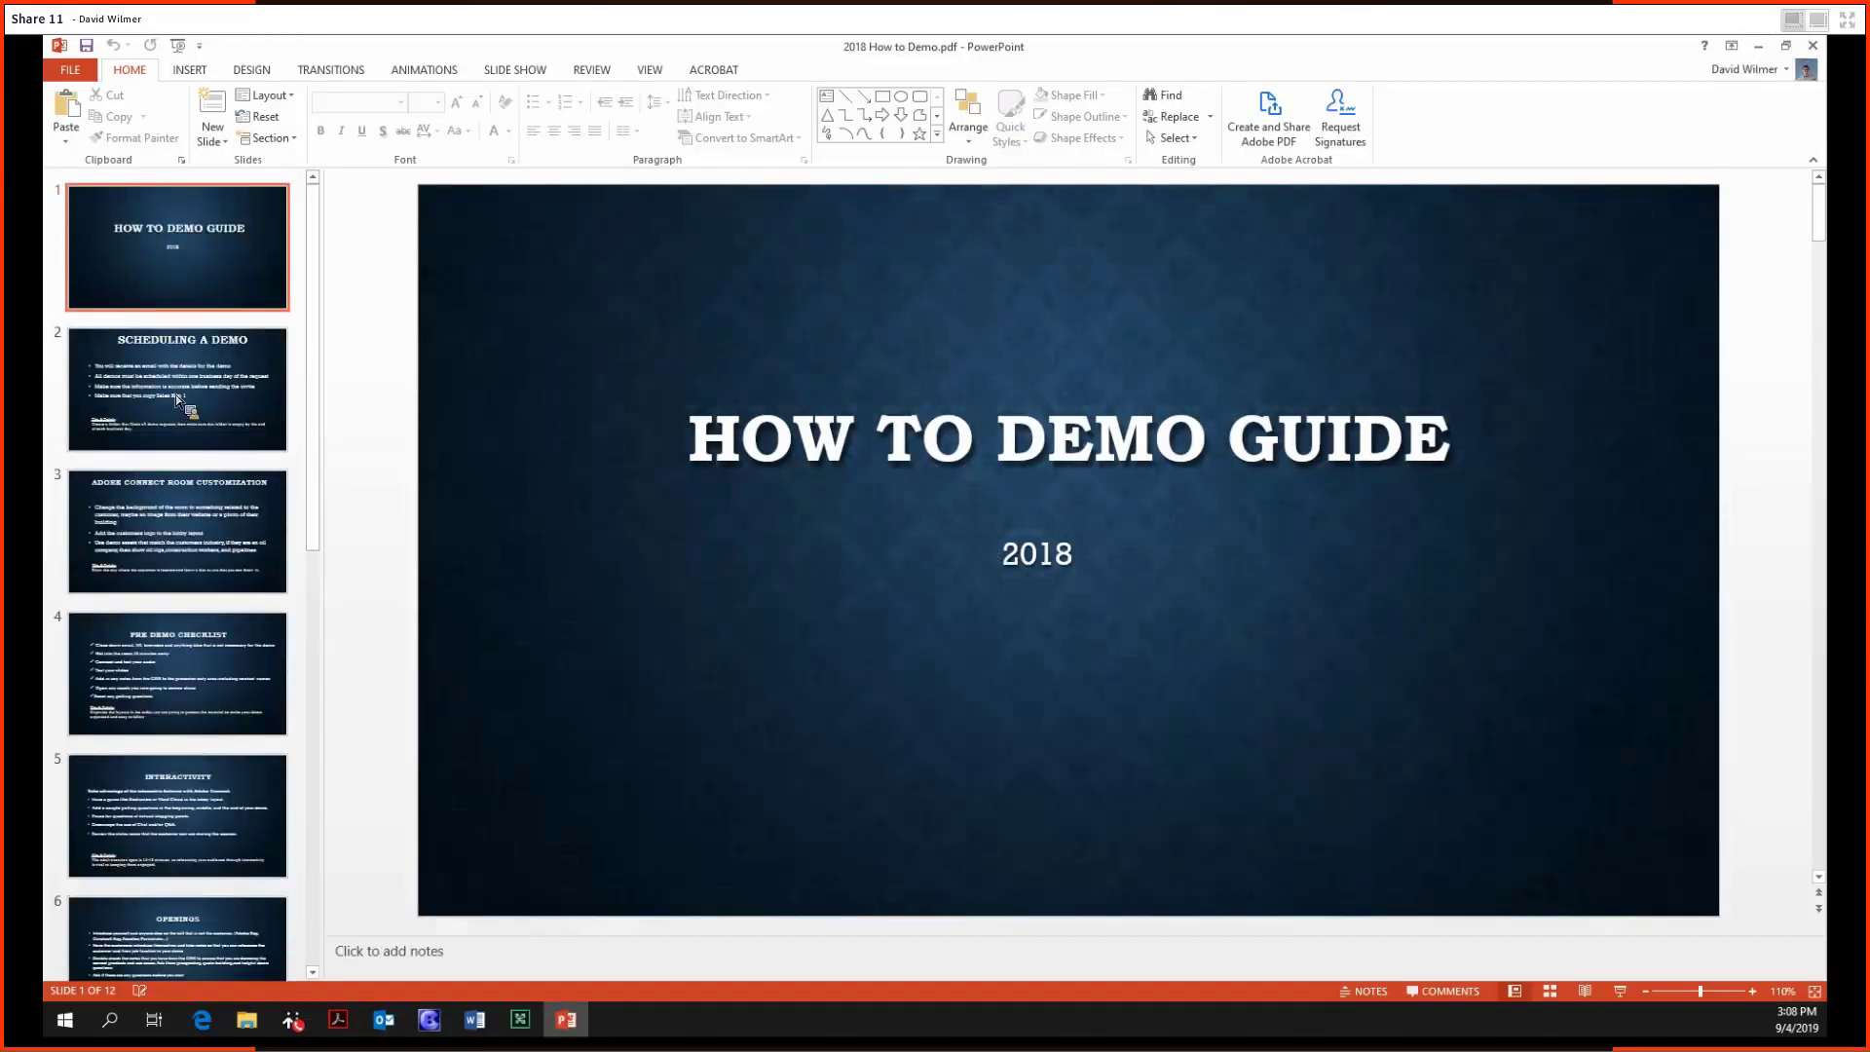
Browse the converted slides and confirm the bullet text on slide 2 is editable.
left_click(191, 421)
left_click(190, 477)
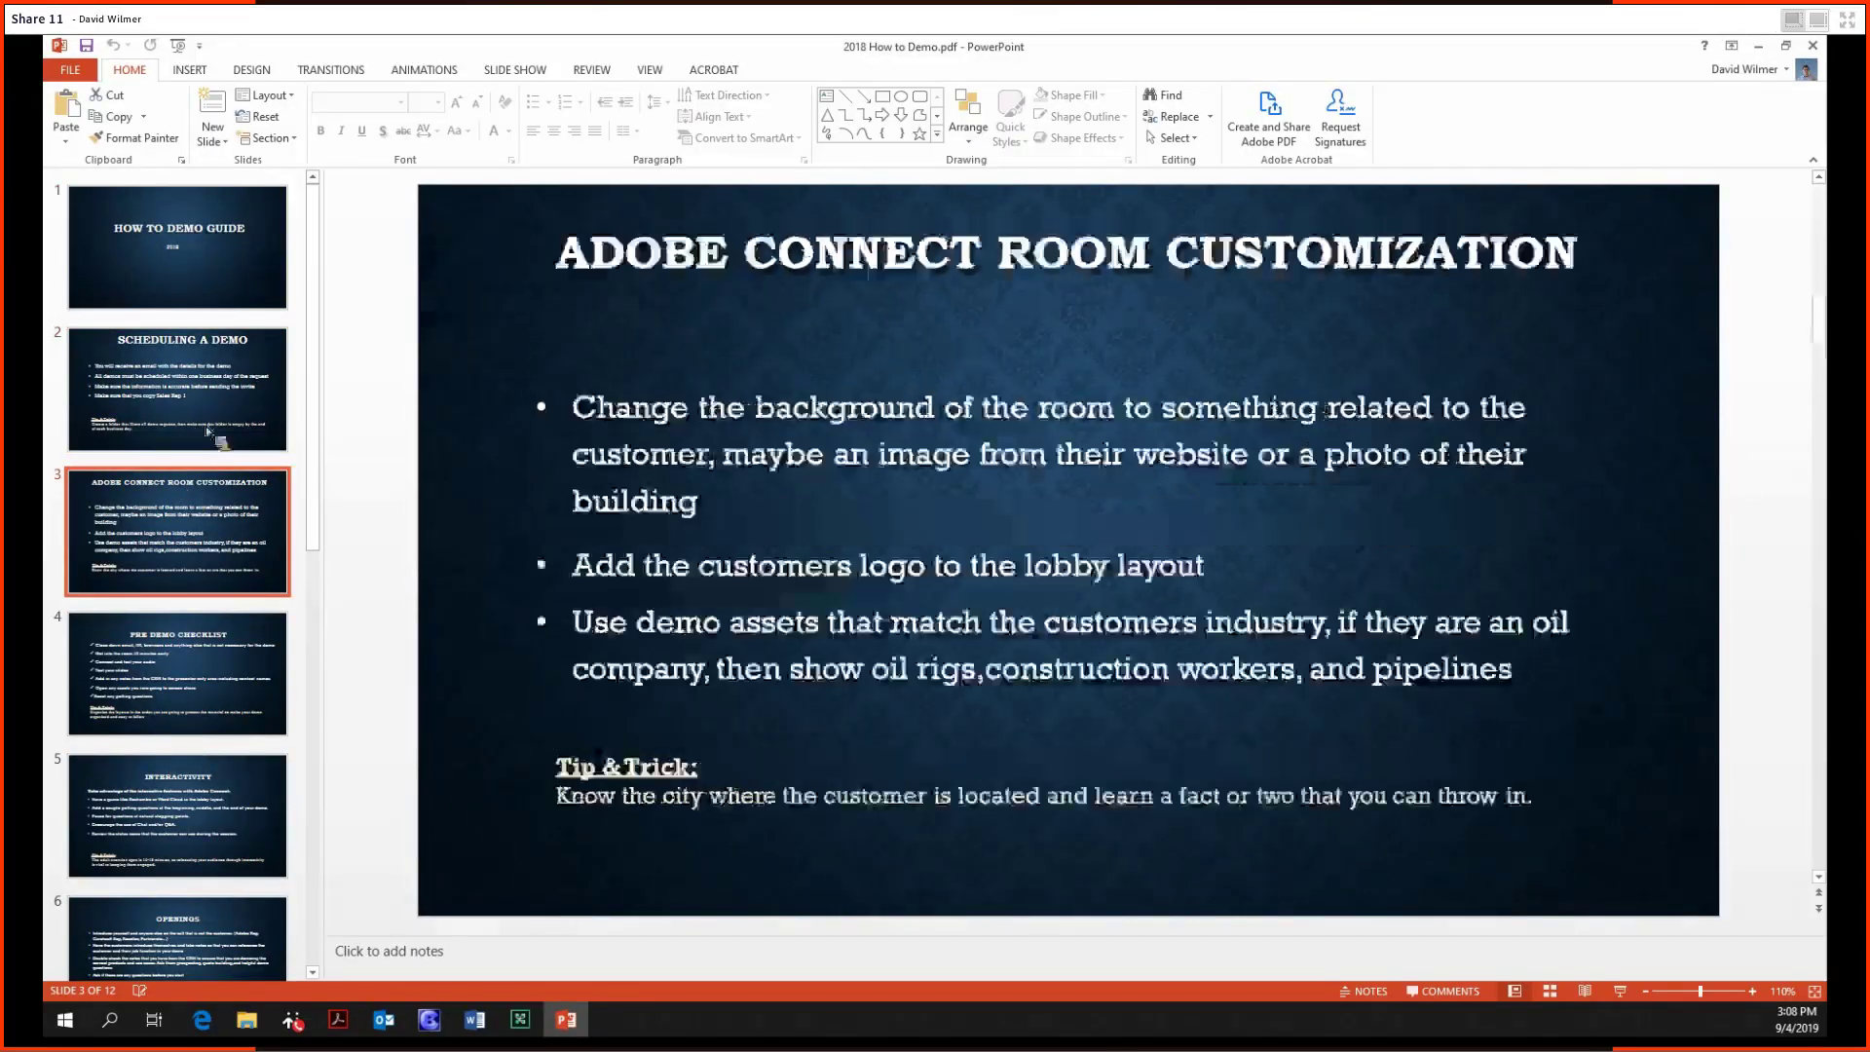
left_click(214, 271)
key("Down")
key("Down")
key("Down")
left_click(261, 361)
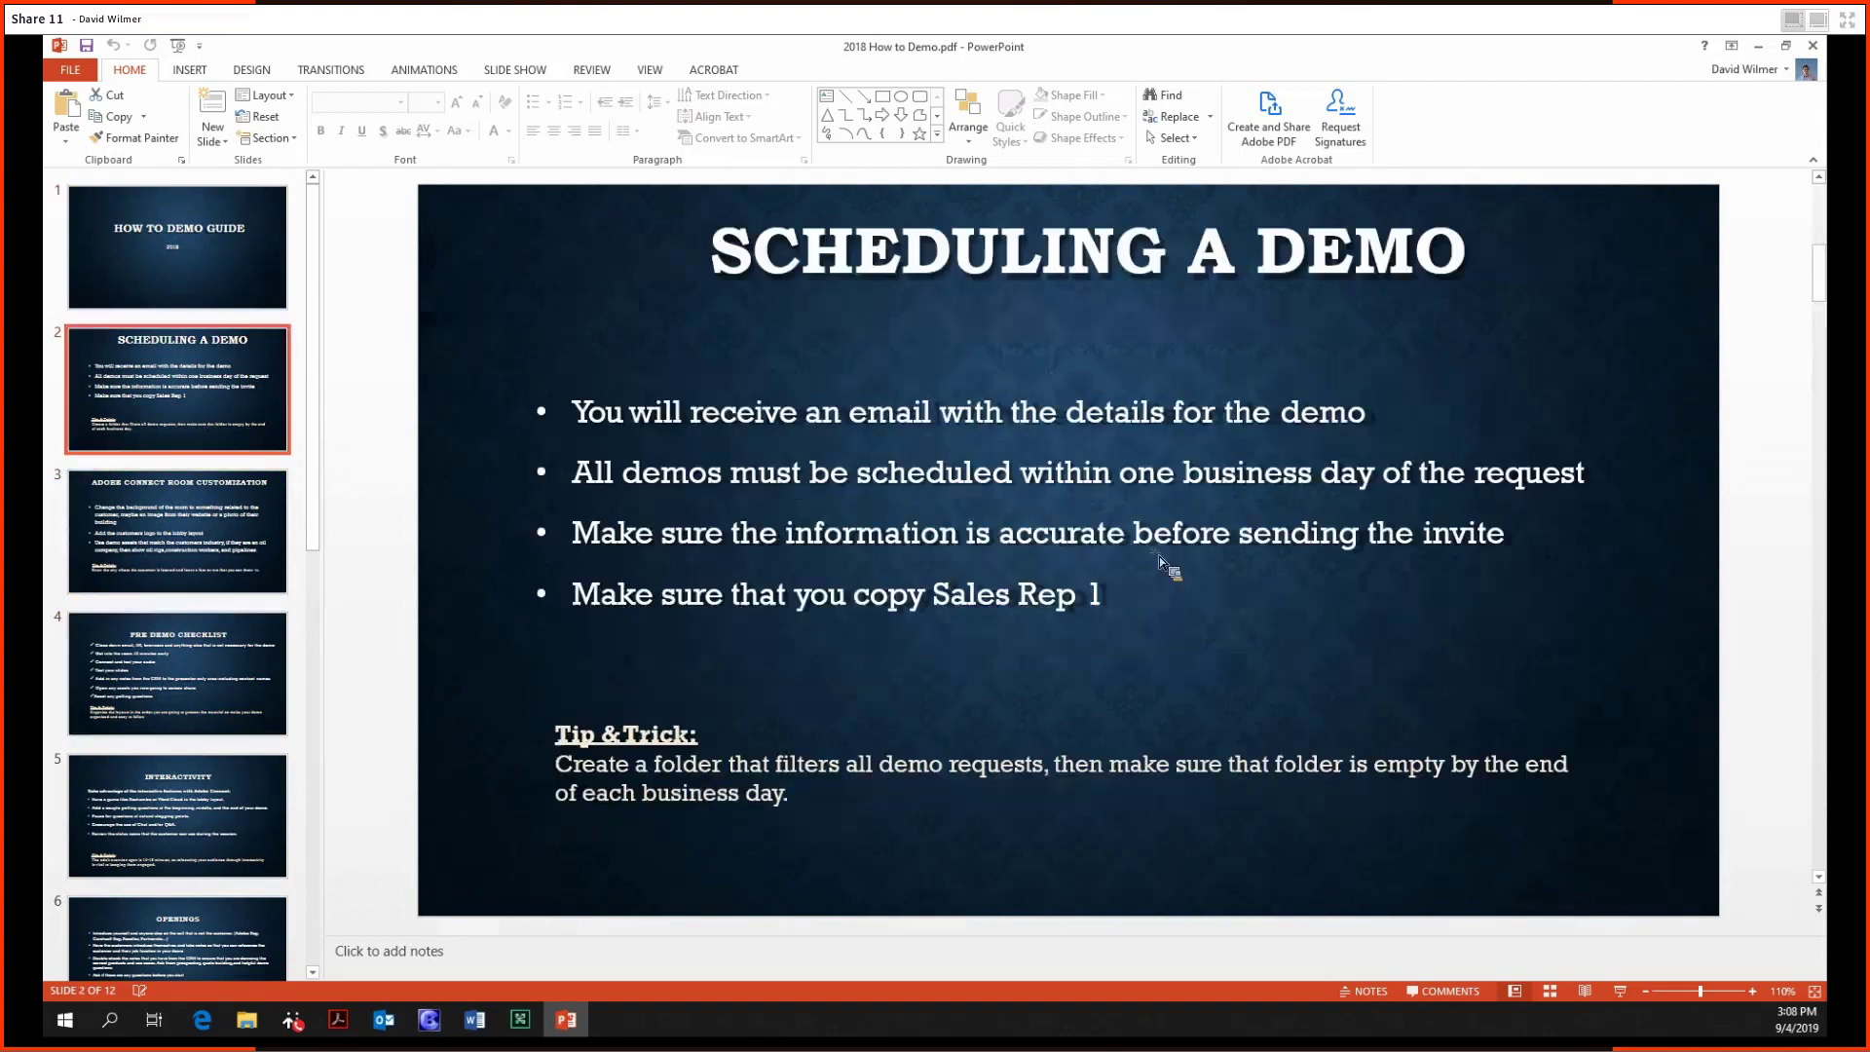
left_click(1165, 563)
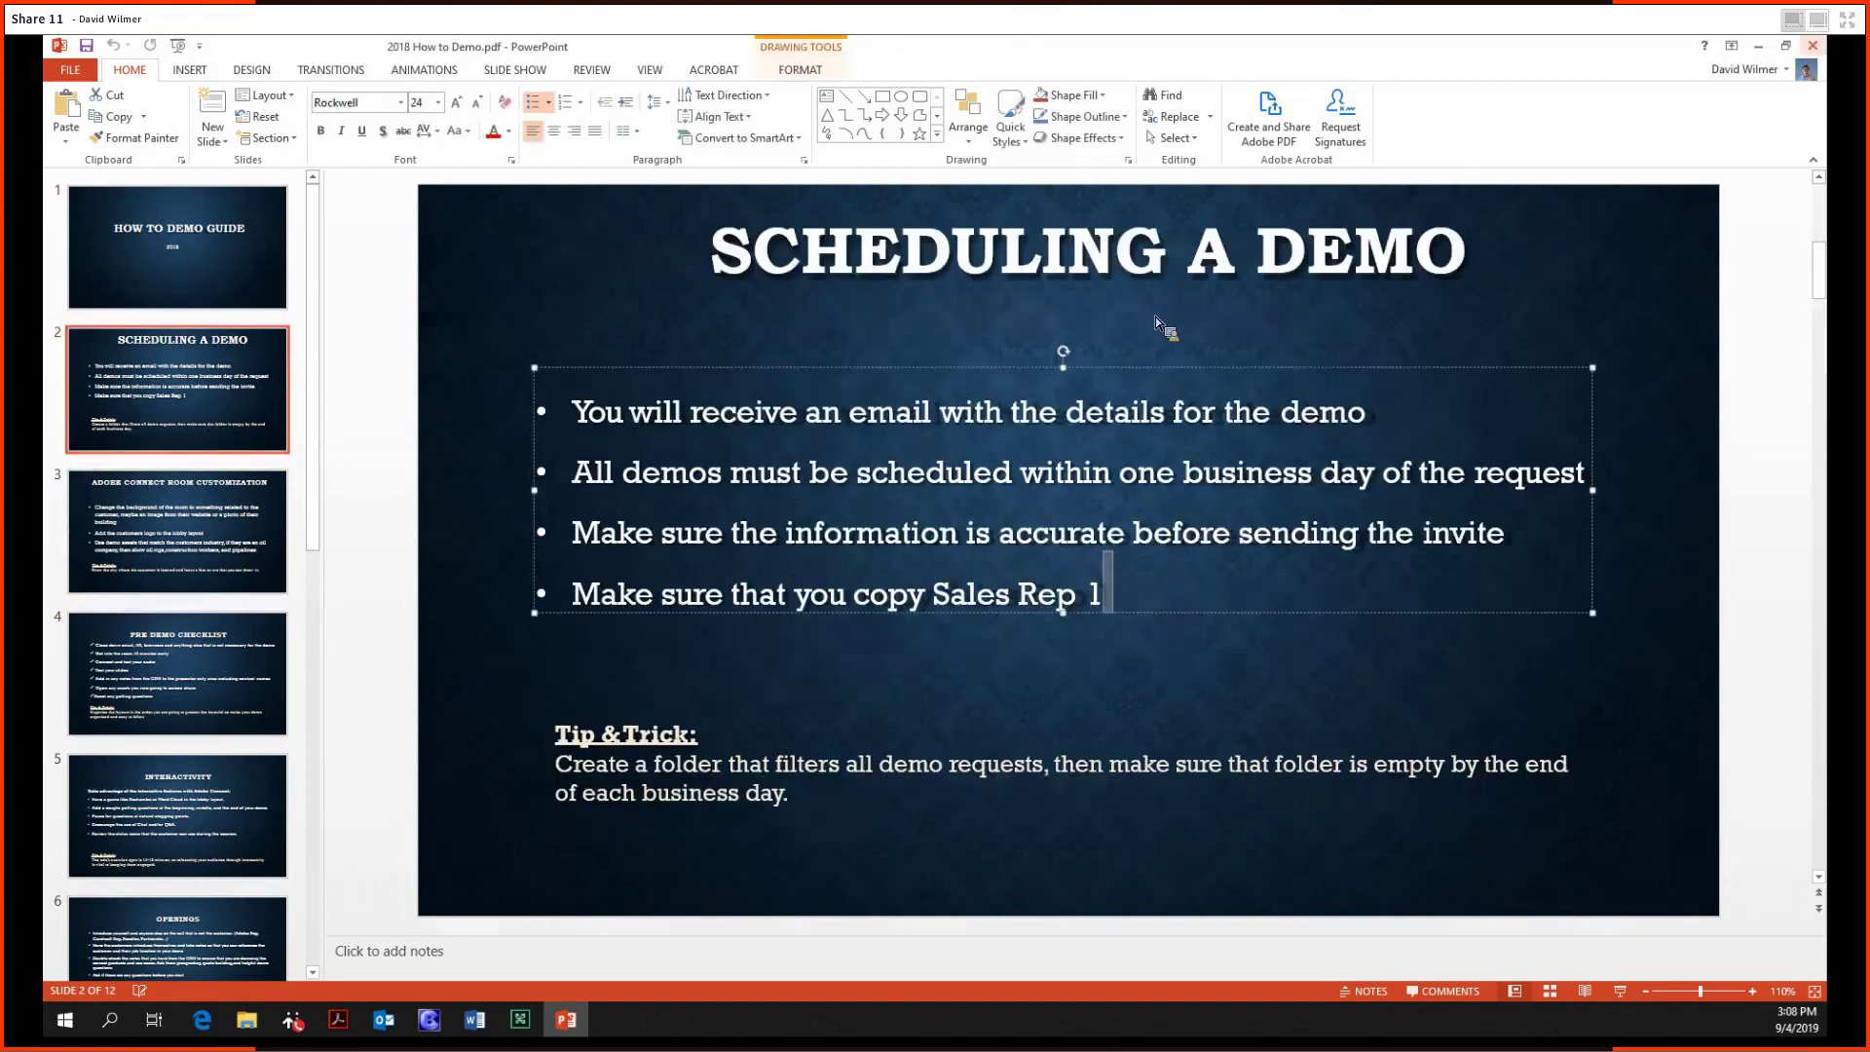
Close PowerPoint, then close 2018 How to Demo.pdf without saving changes.
key("alt+F4")
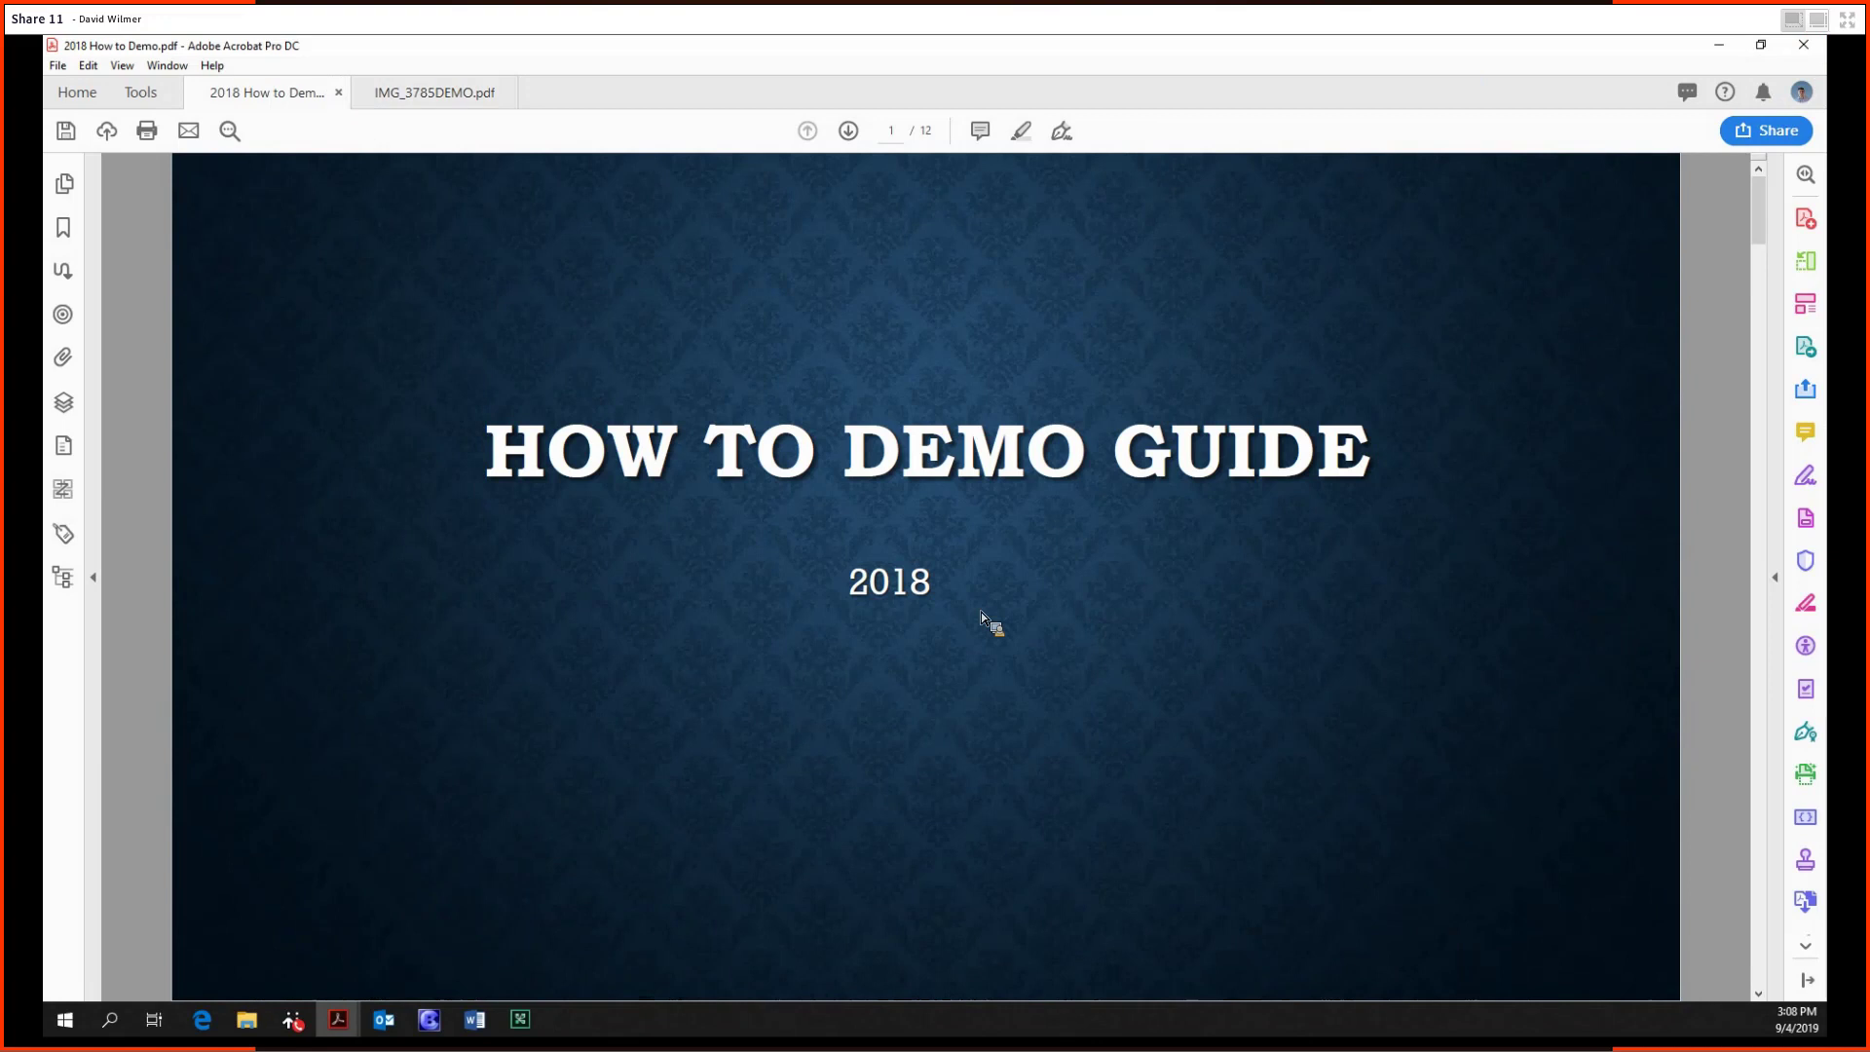
key("ctrl+w")
key("n")
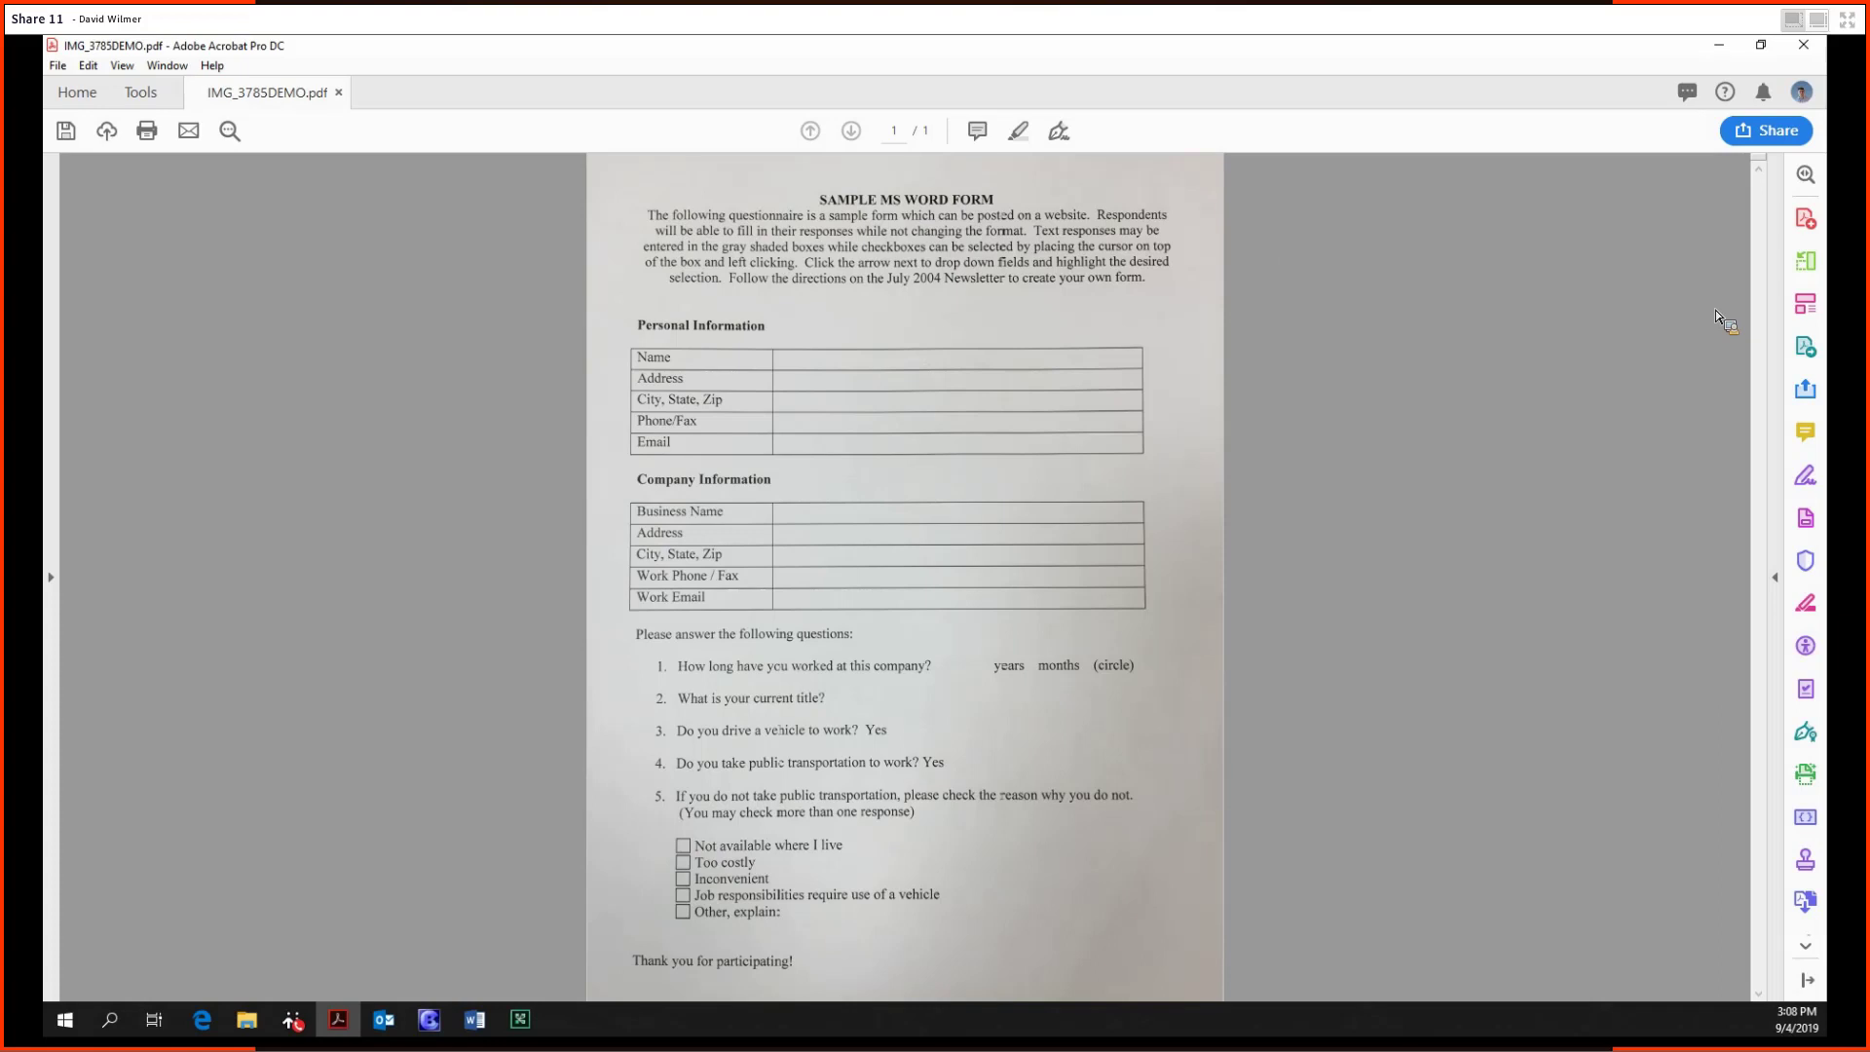
Export IMG_3785DEMO.pdf as a JPEG image into the Assets folder.
left_click(140, 92)
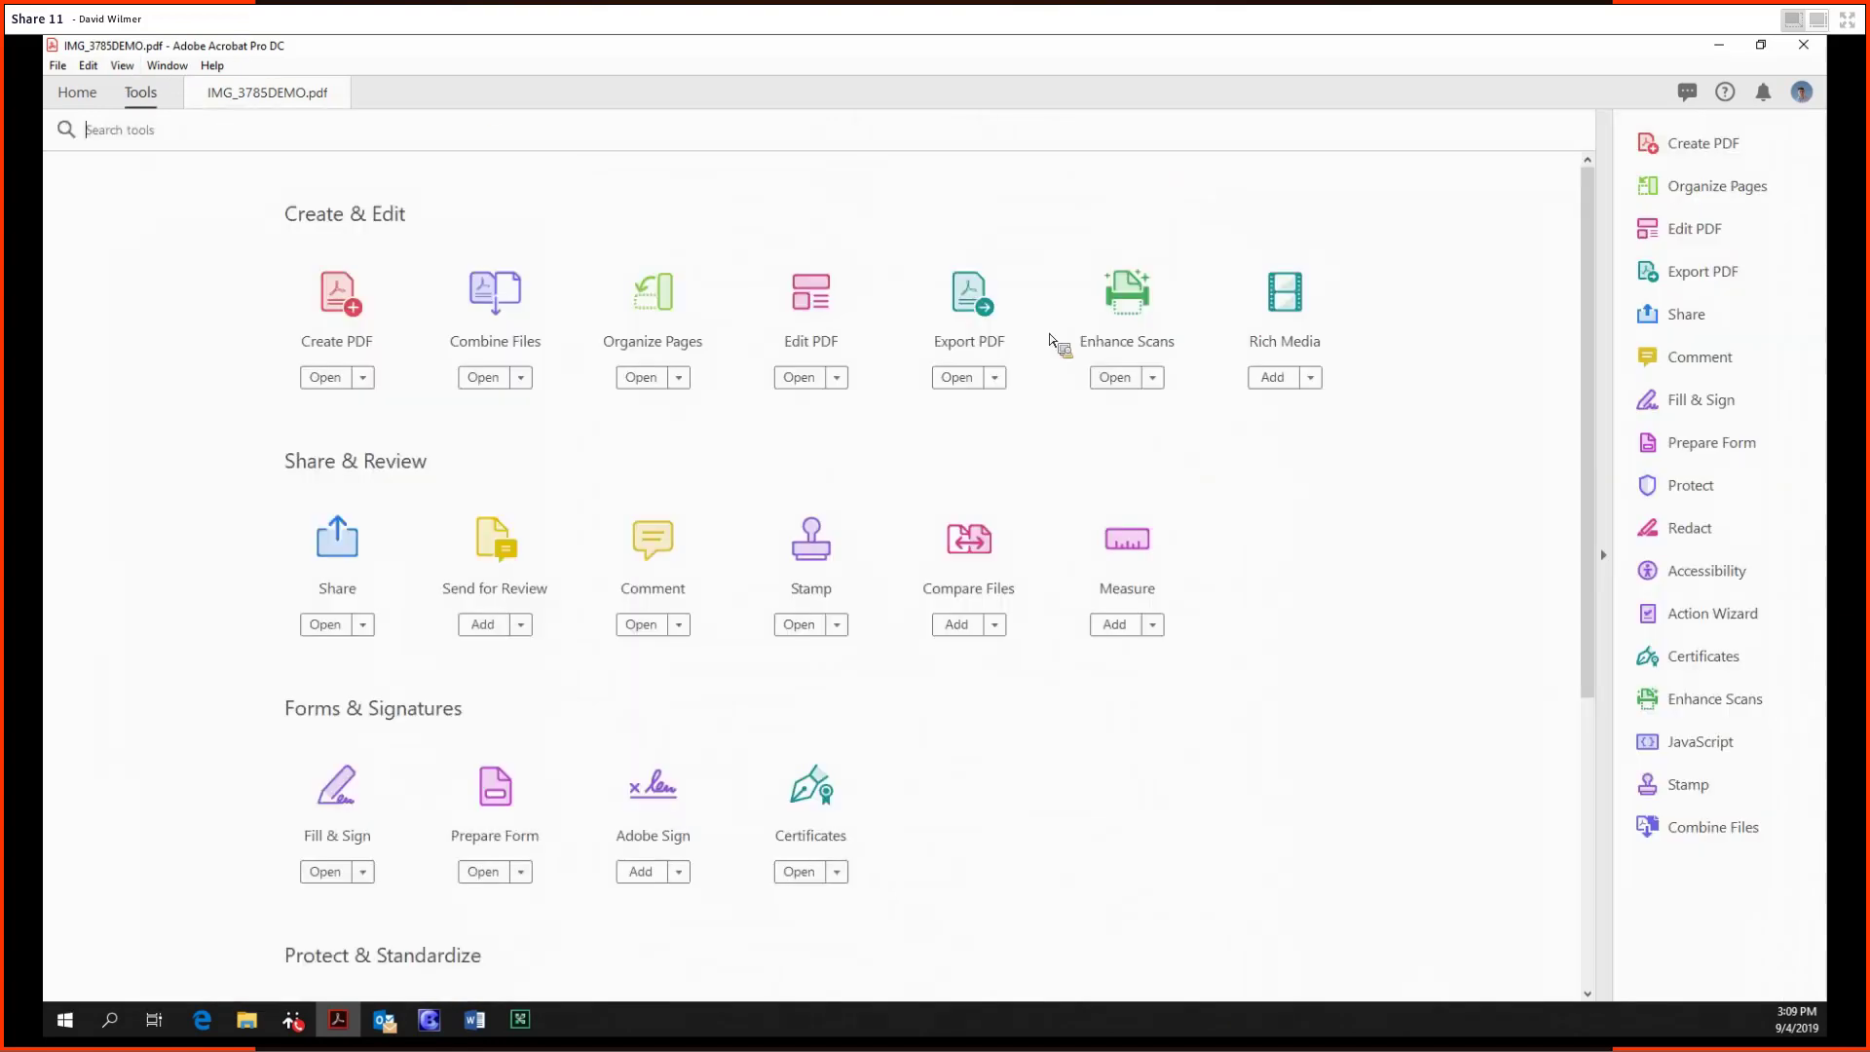
left_click(969, 293)
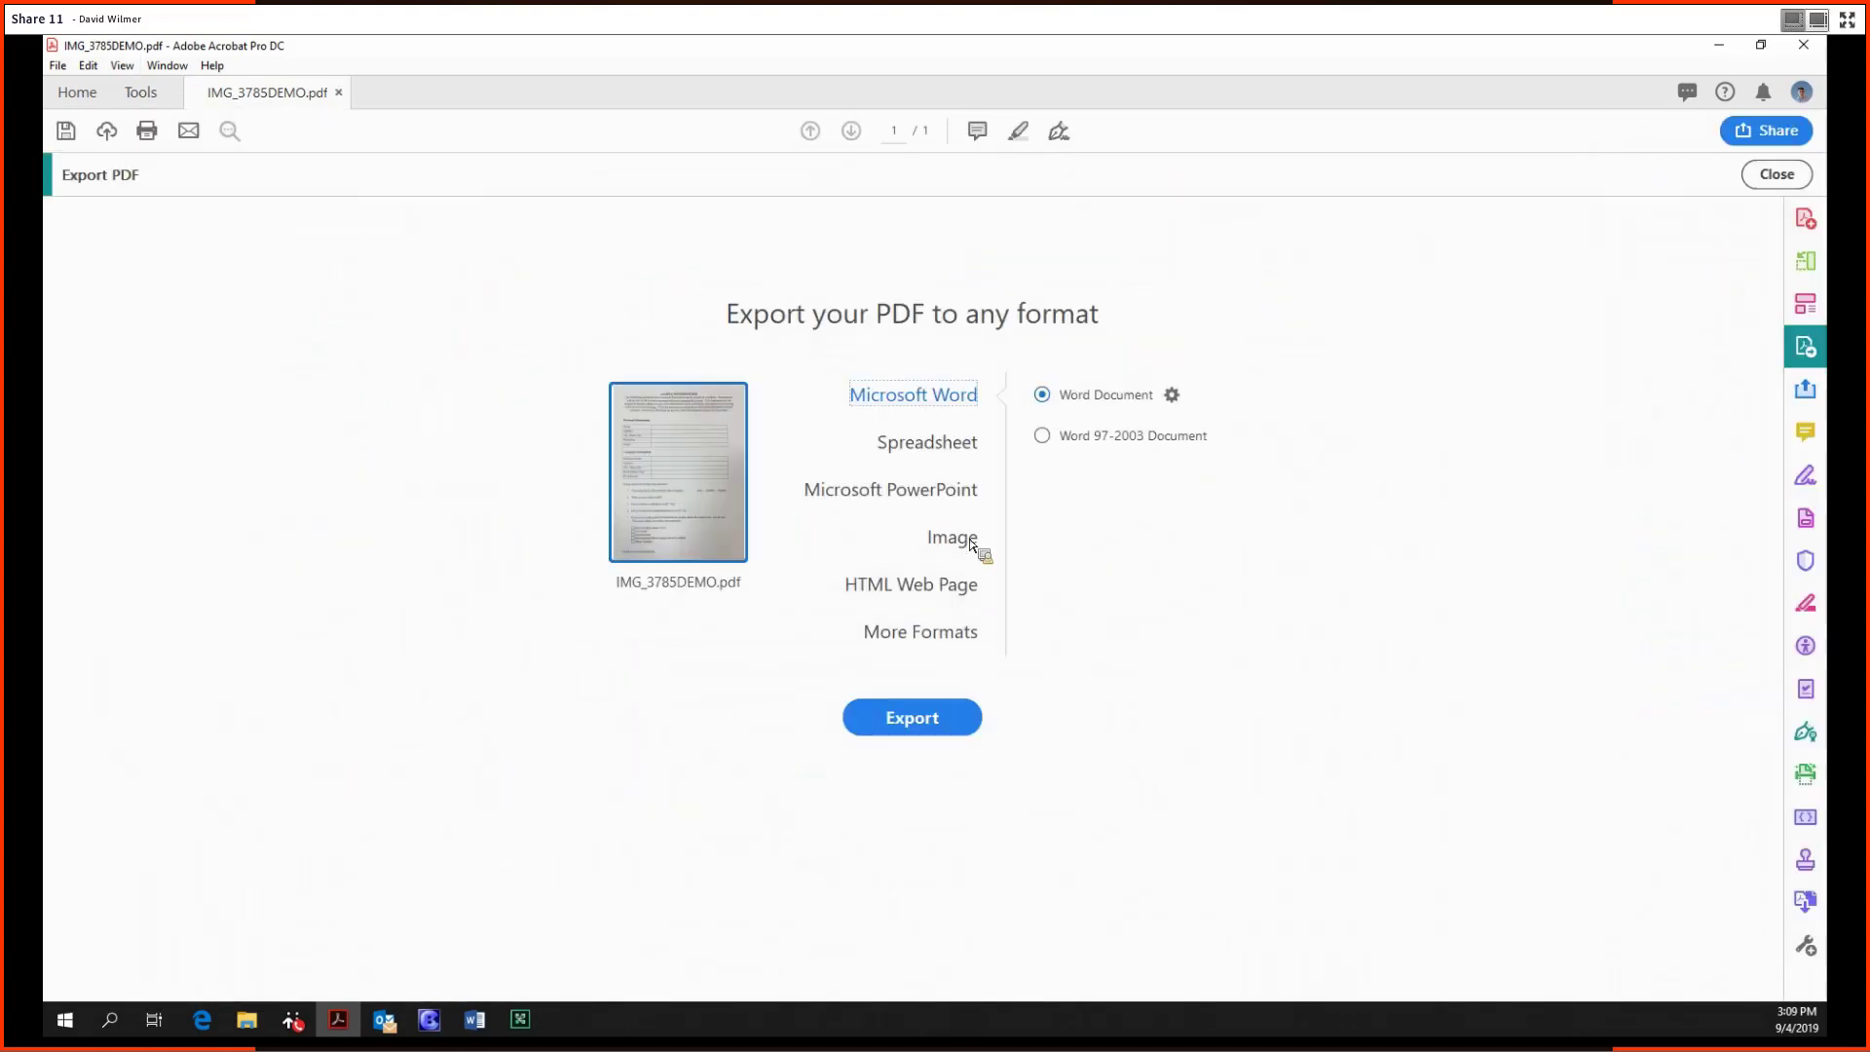
left_click(974, 541)
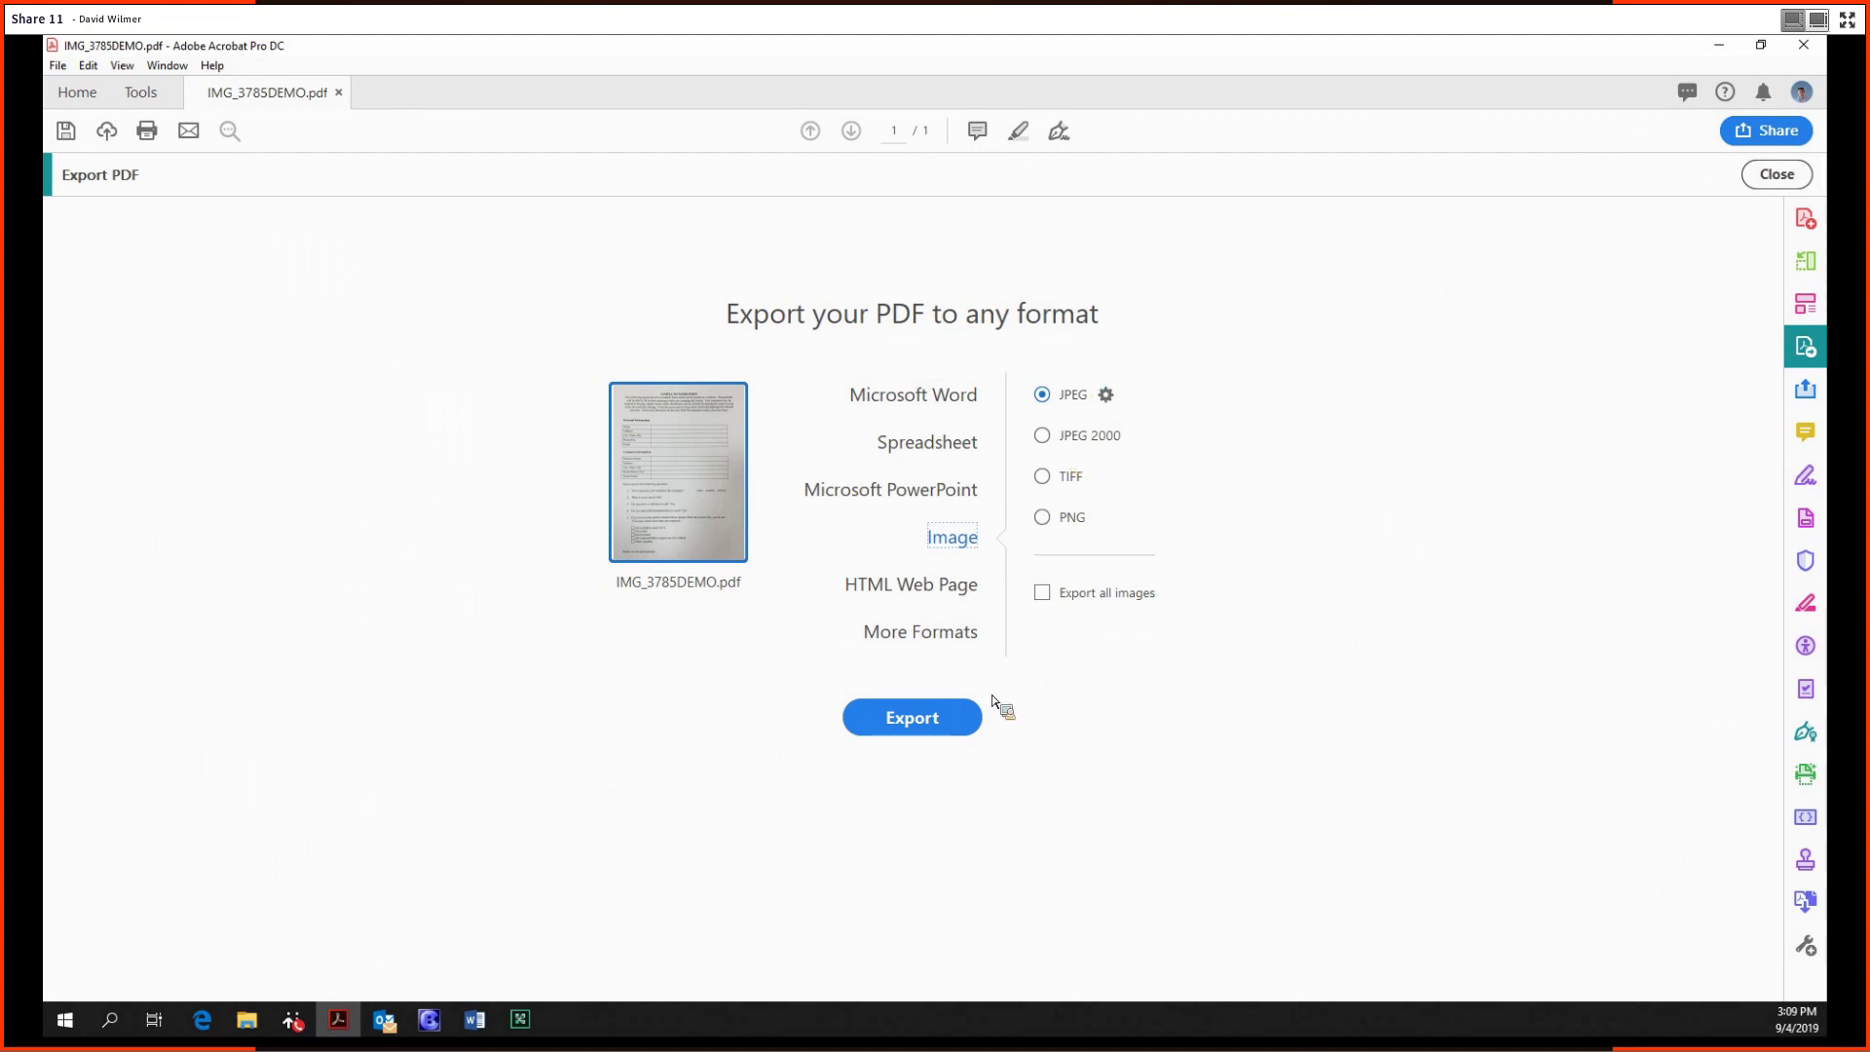
left_click(911, 721)
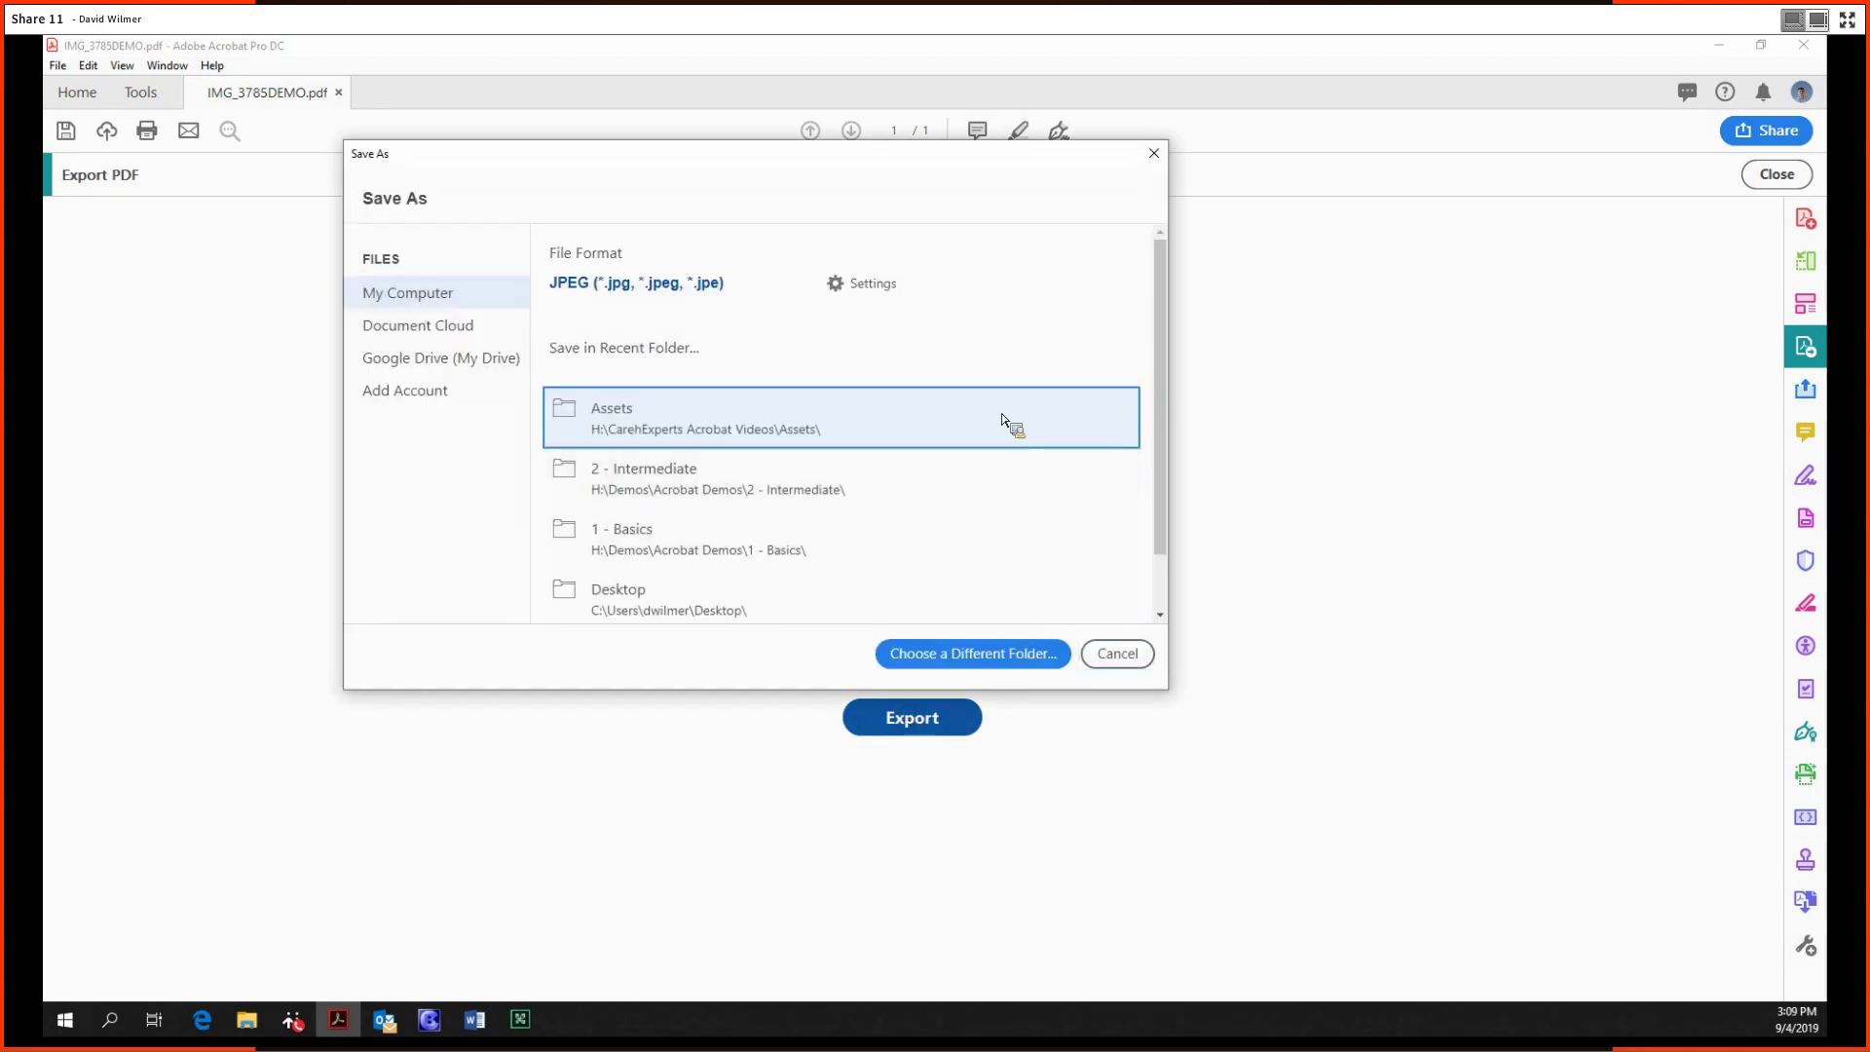
left_click(982, 421)
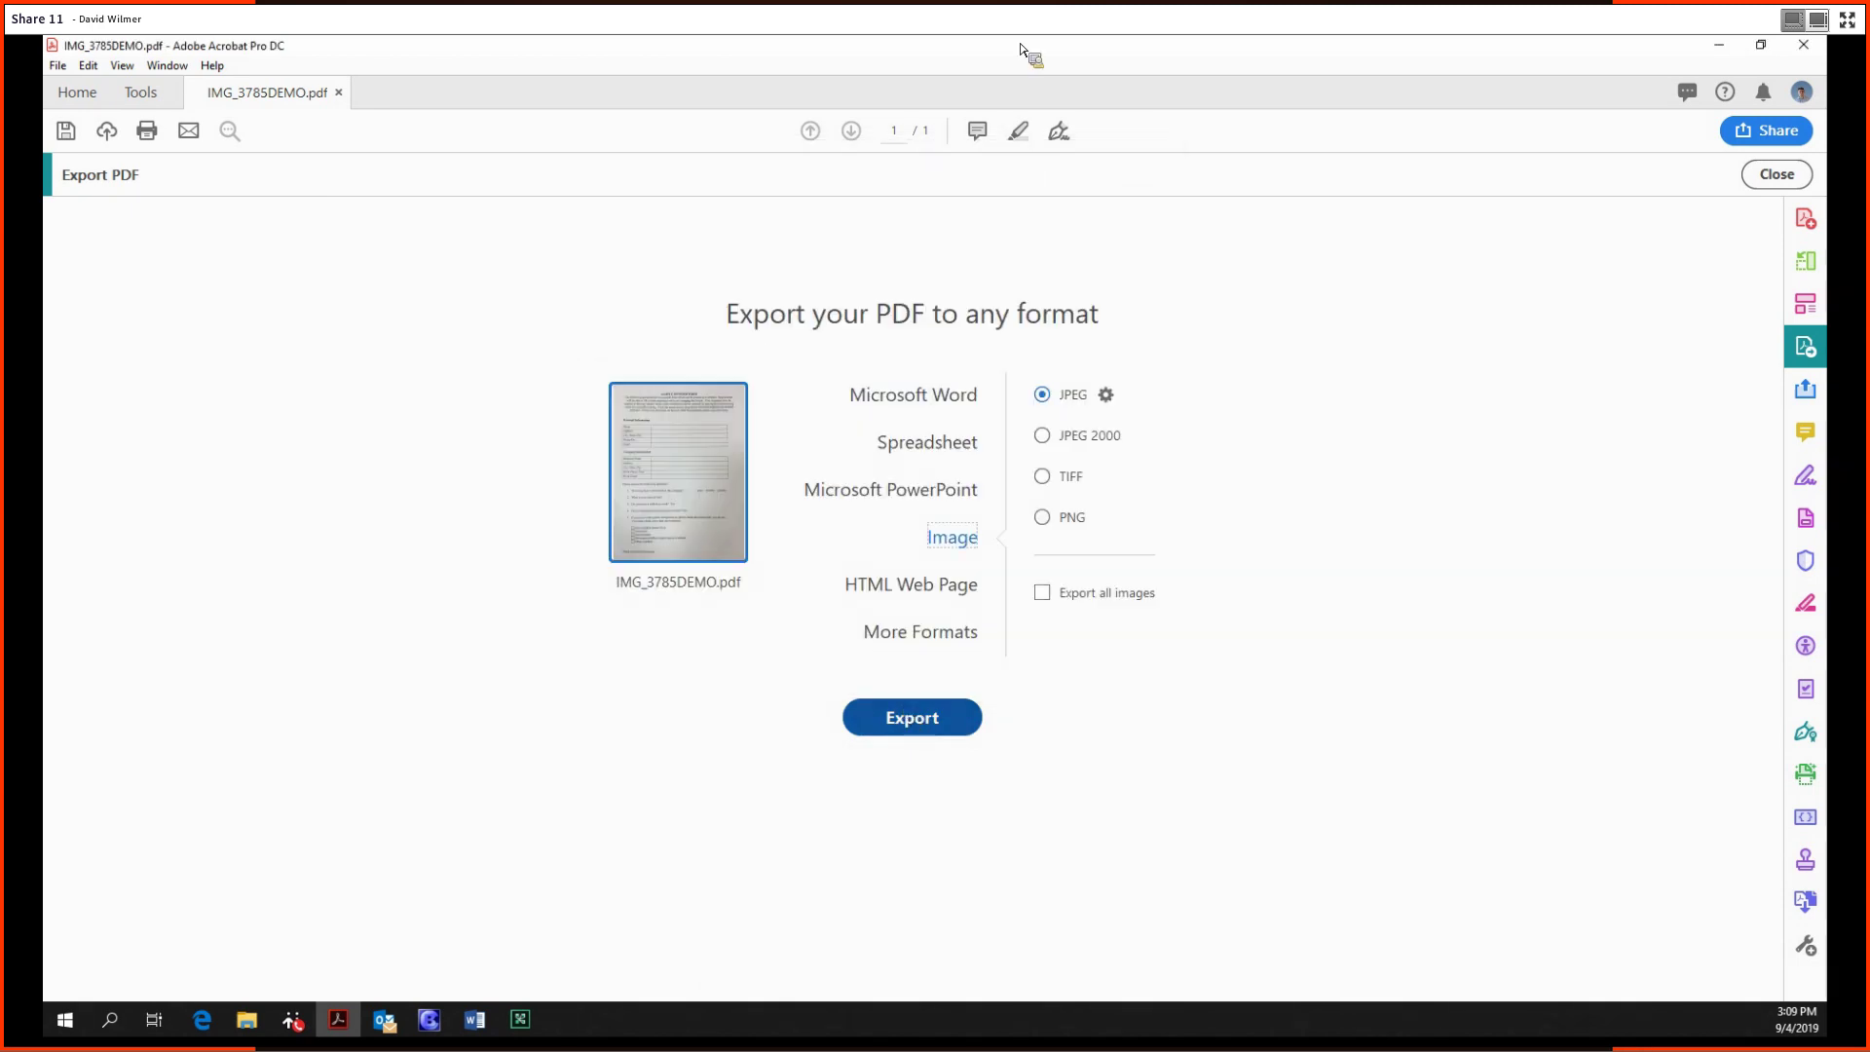
left_click(776, 547)
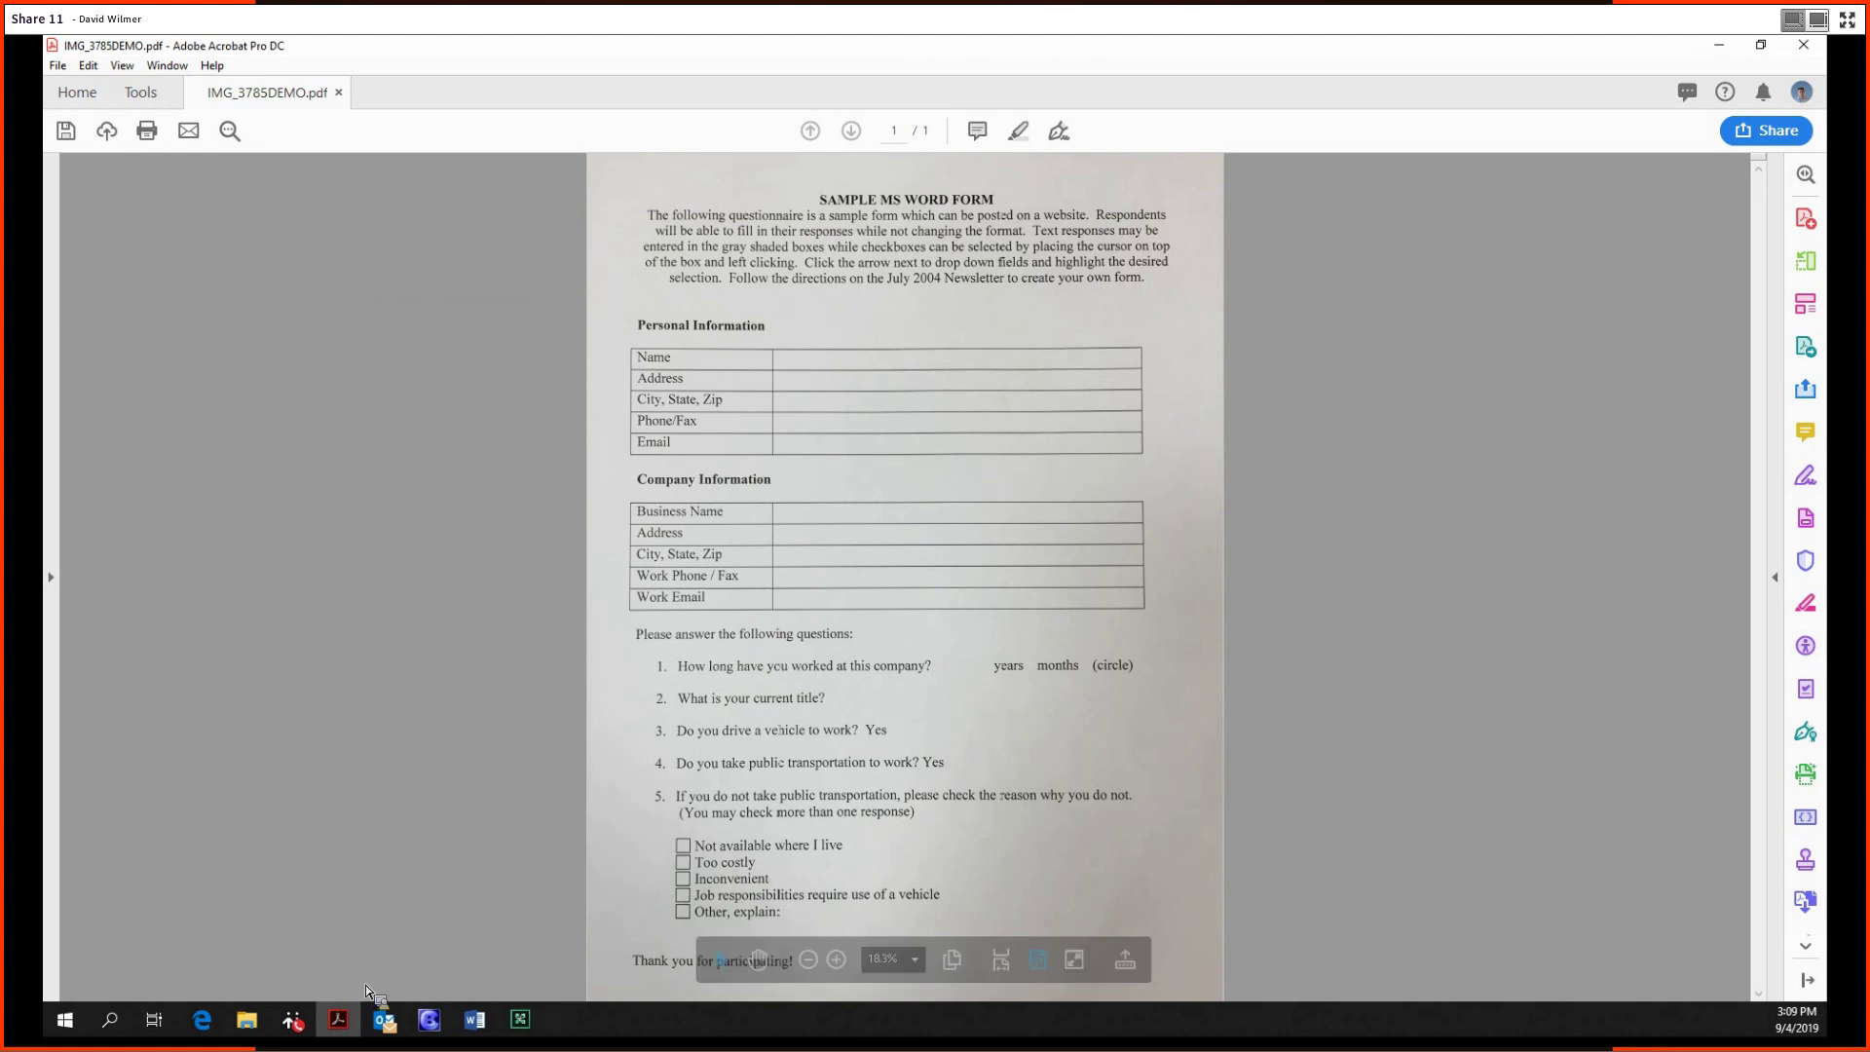
View the exported IMG_3785DEMO.pdf.jpg in Photos, close it, and return to Acrobat's Tools page.
mouse_move(247, 1020)
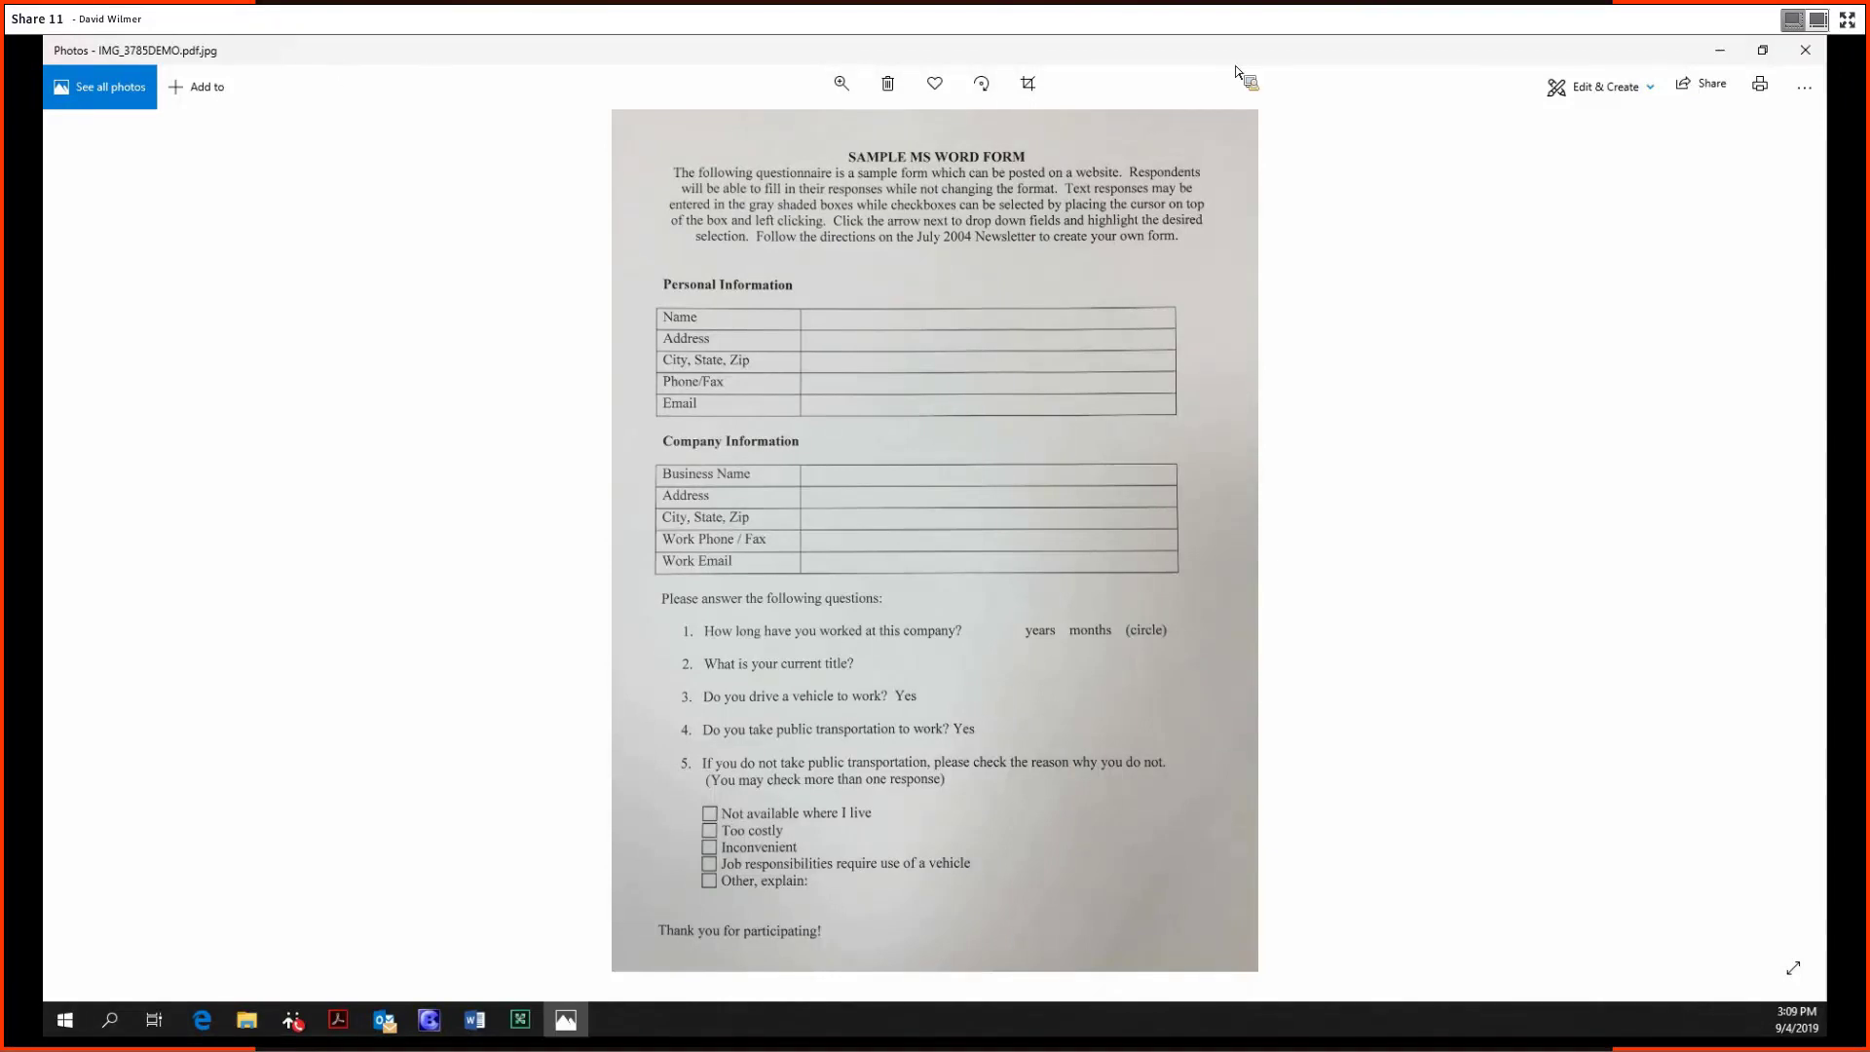
key("alt+F4")
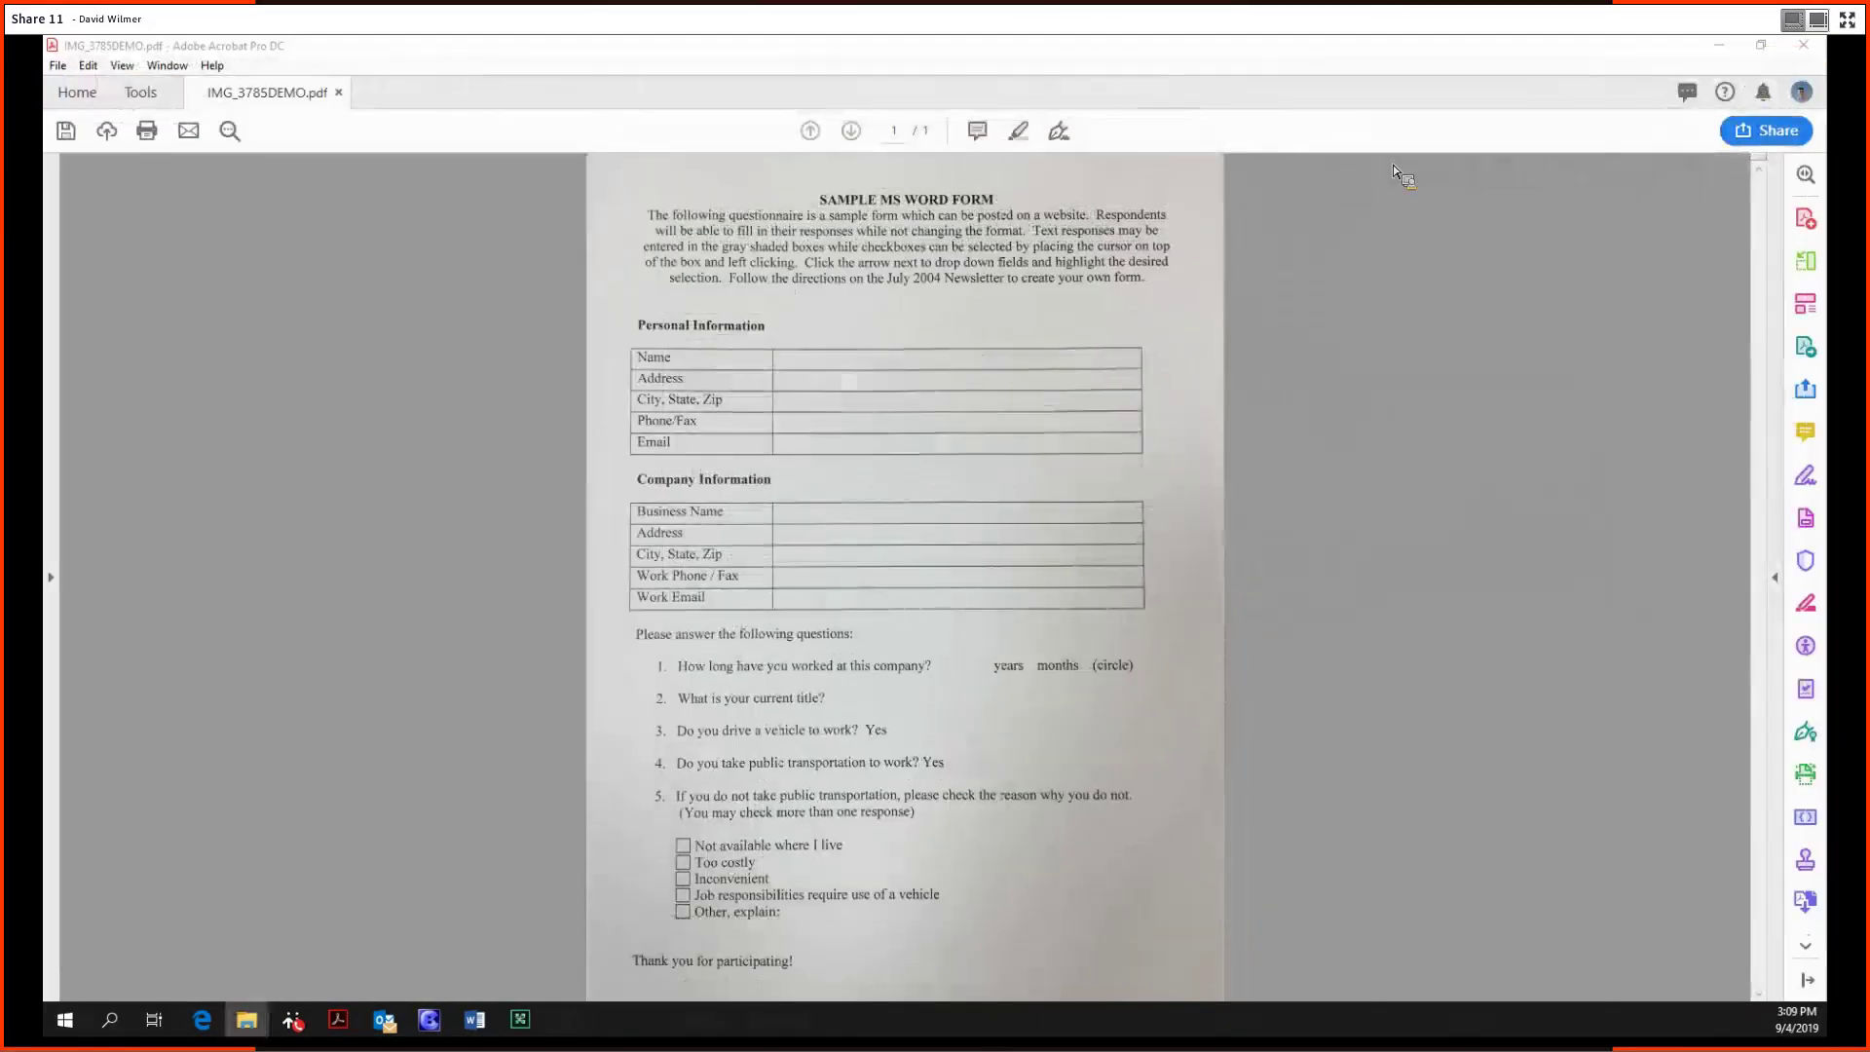
left_click(142, 91)
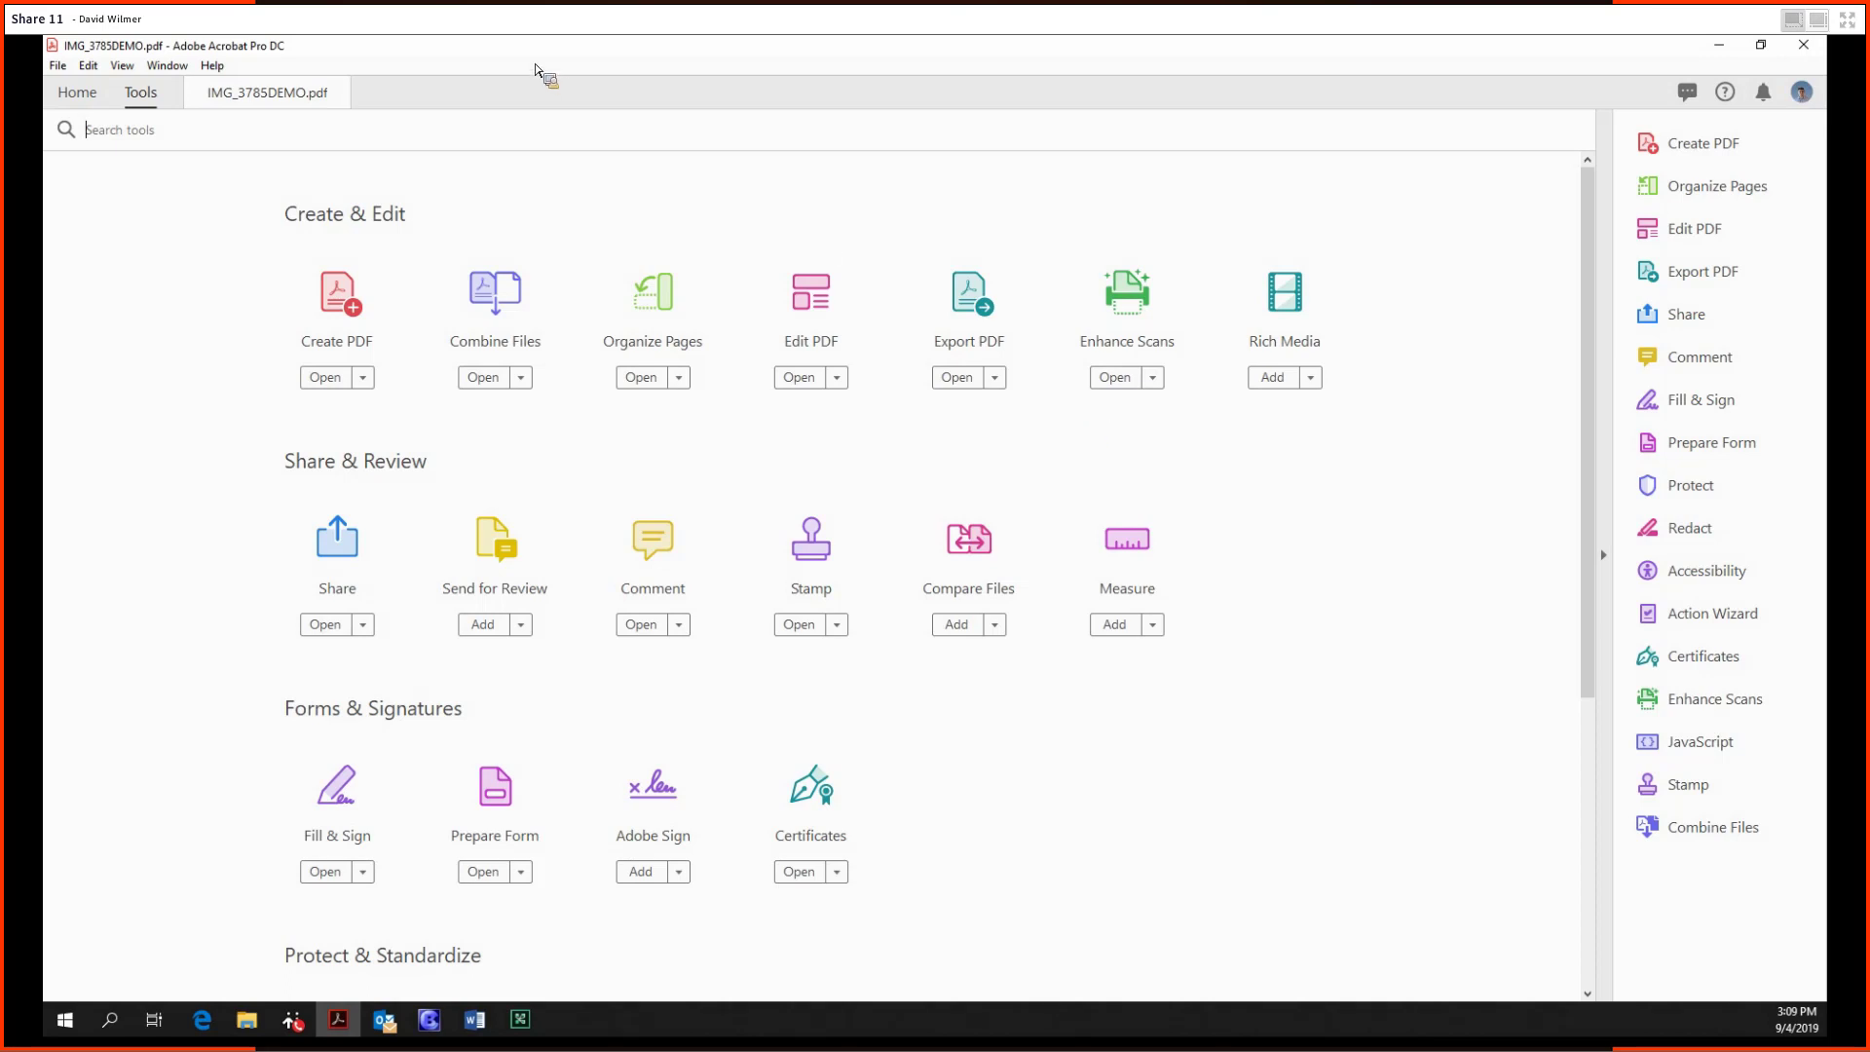
key("alt+Tab")
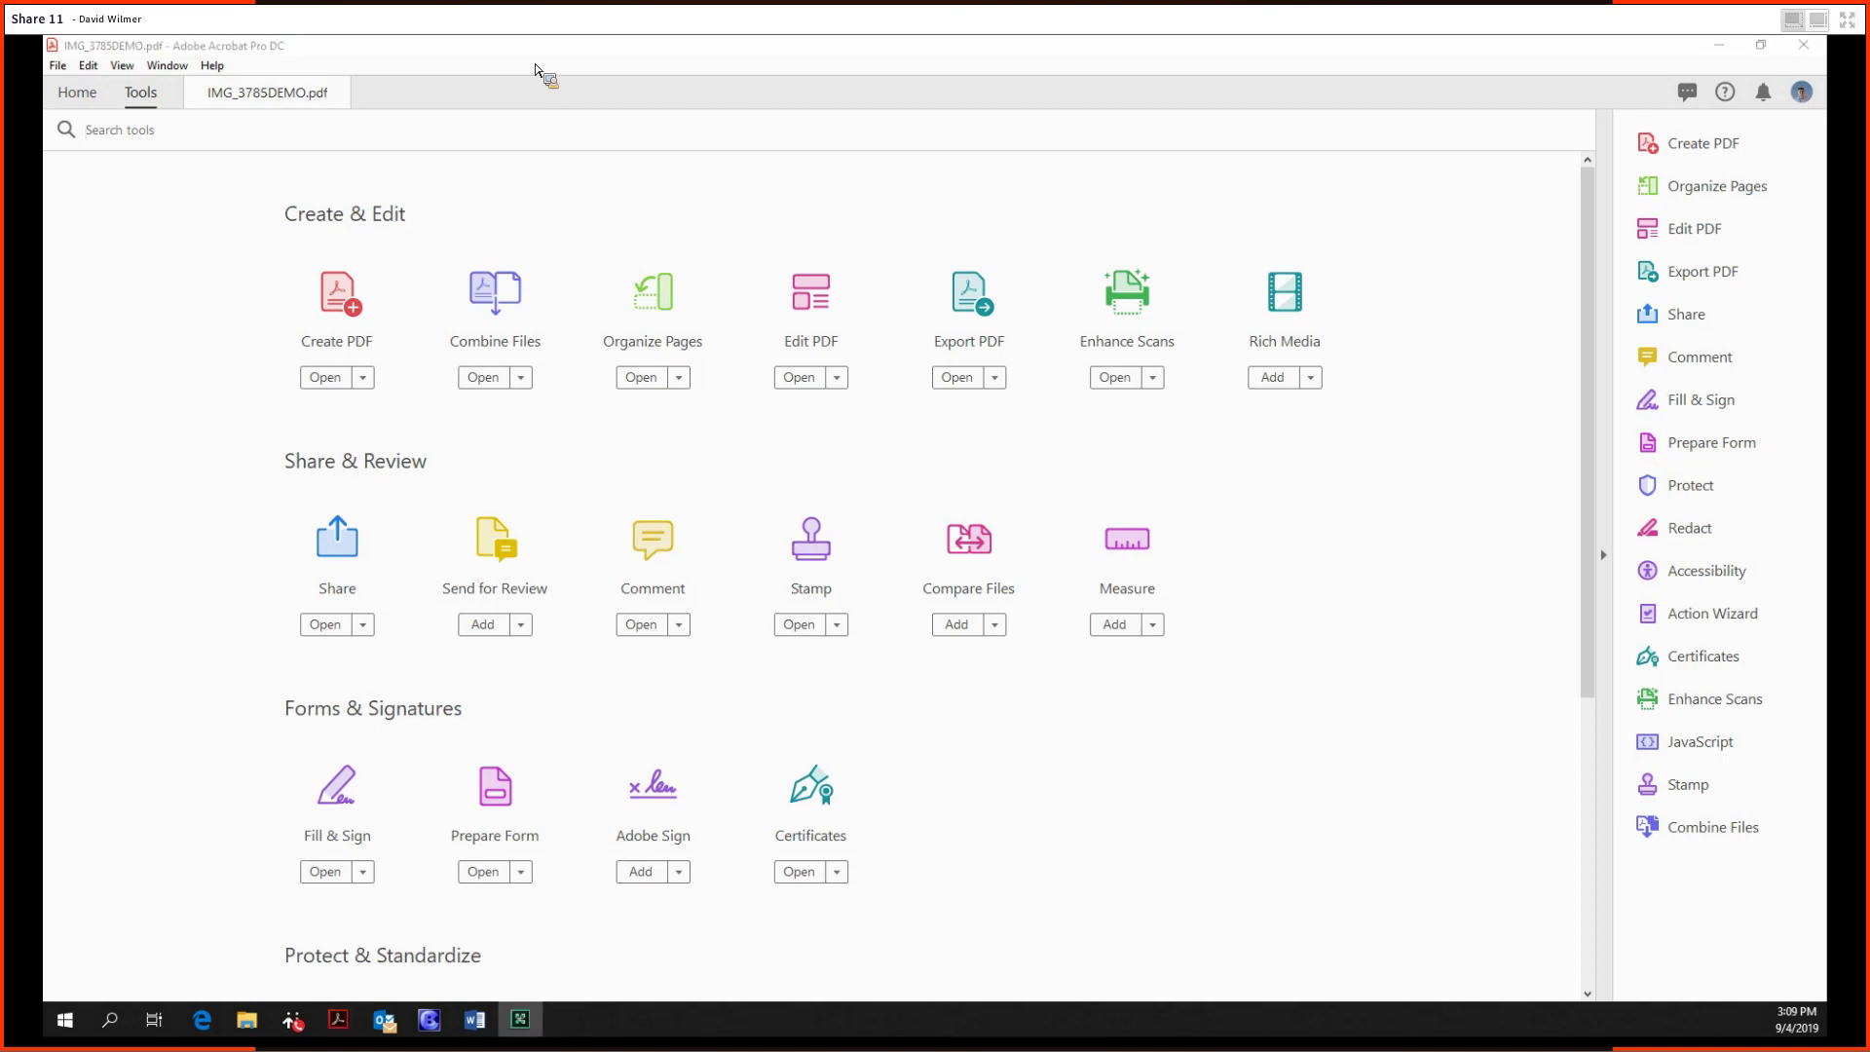